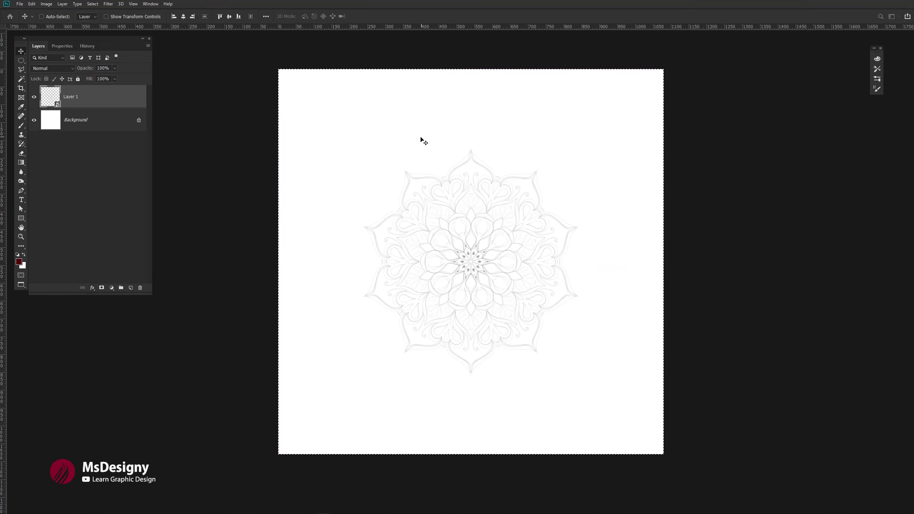
Create a 1920×1920 document named Mandala 2020, paste in the pencil sketch and begin scaling it
key("ctrl+n")
type("1920")
key("Tab")
type("1920Mandala 20")
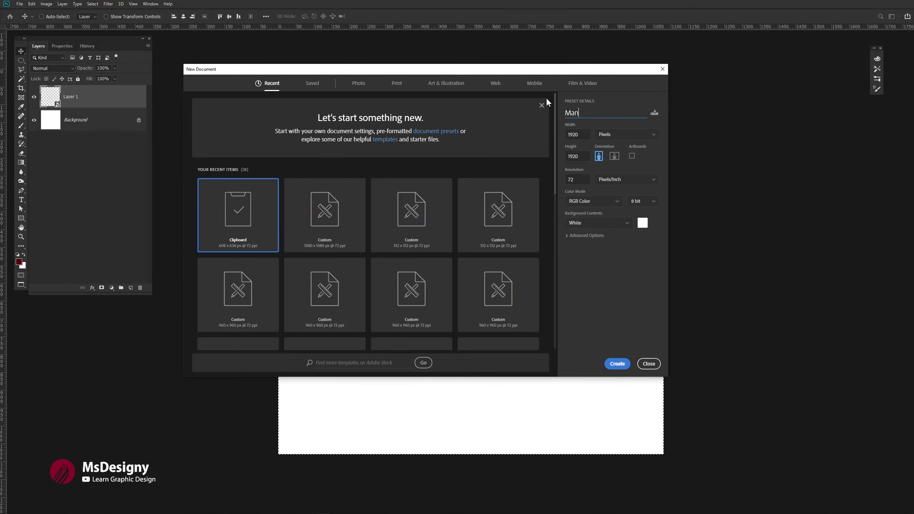
type("2020 01")
key("Return")
key("ctrl+v")
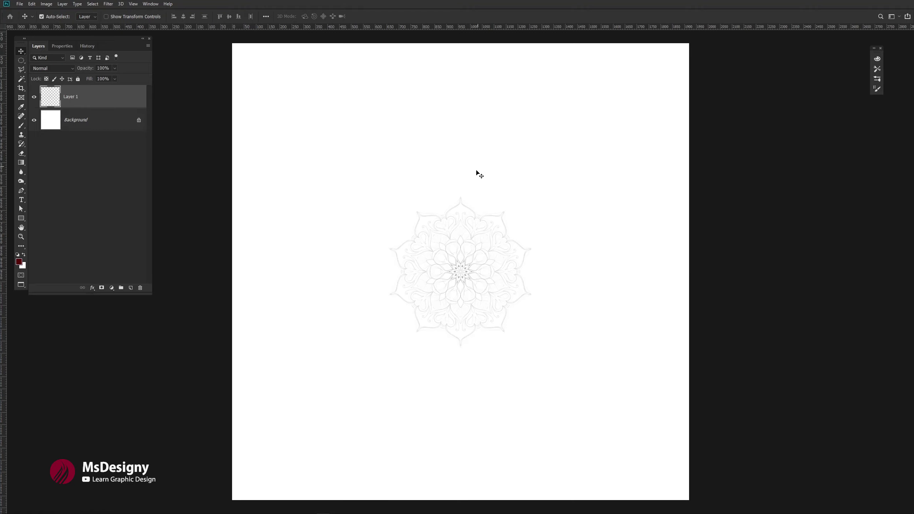
key("ctrl+t")
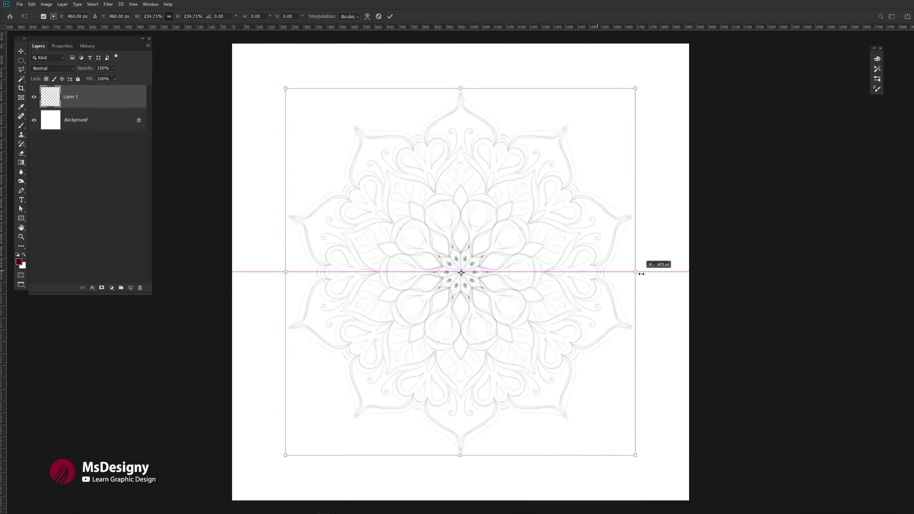
Scale the sketch up around its centre to fill the canvas and set up the Brush
left_click_drag(532, 272, 664, 272)
key("Return")
key("b")
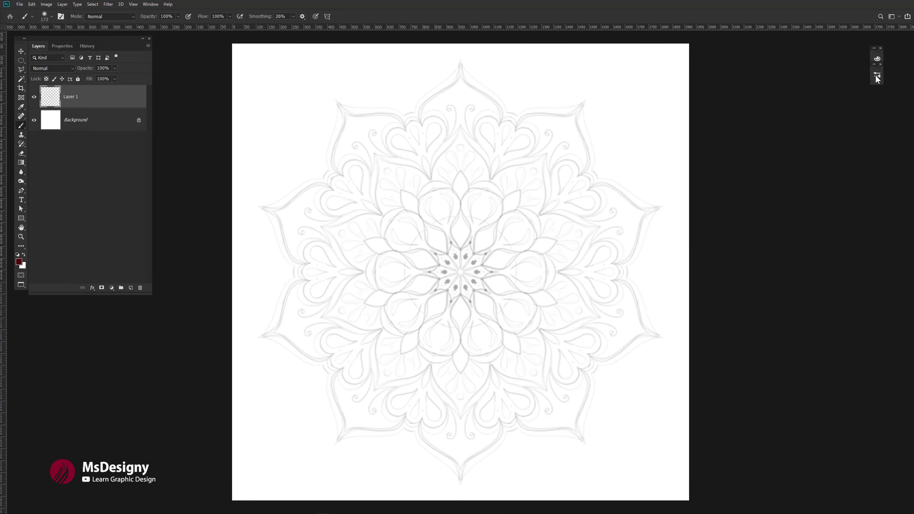
left_click(876, 77)
left_click(810, 56)
left_click(876, 78)
left_click_drag(425, 216, 474, 265)
key("ctrl+z")
Add a new inking layer with Mandala paint symmetry of 10 segments
key("ctrl+shift+alt+n")
left_click(327, 16)
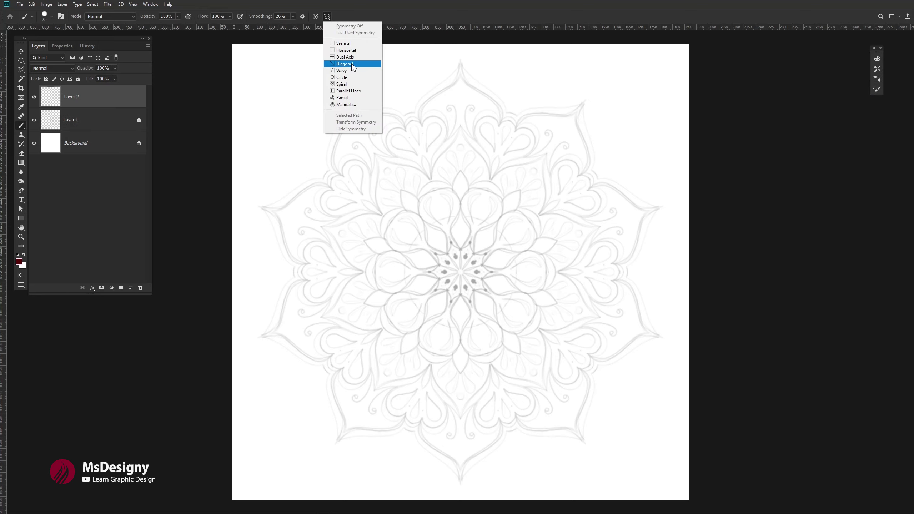
left_click(345, 106)
key("Return")
key("Return")
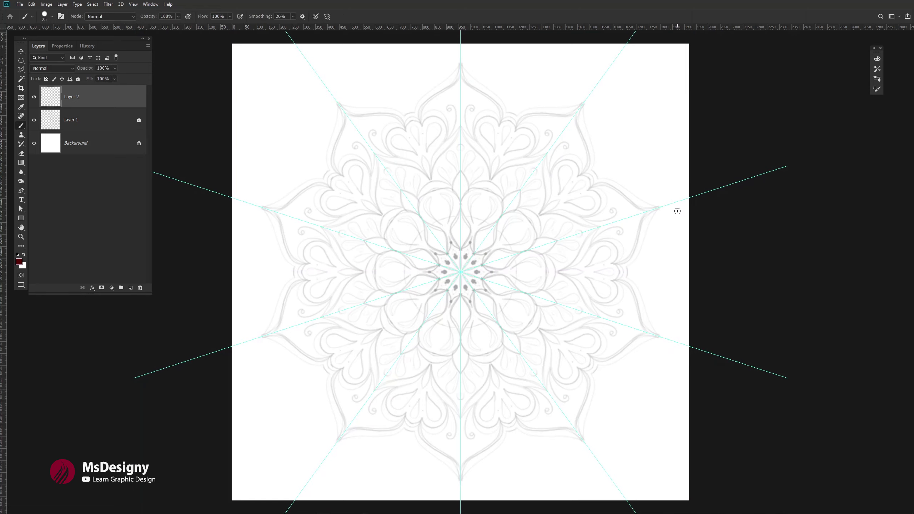
key("ctrl+plus")
key("ctrl+plus")
scroll(420, 249, "right", 5)
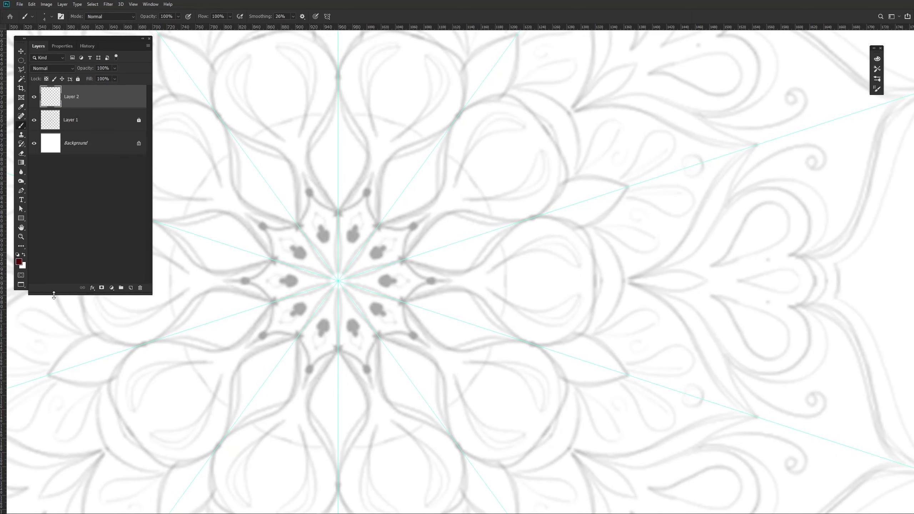
Ink the spiky centre star with a diamond inlay in every petal
mouse_move(365, 194)
left_mouse_down()
mouse_move(344, 213)
mouse_move(338, 279)
left_mouse_up()
key("ctrl+z")
left_click_drag(339, 213, 369, 185)
key("ctrl+z")
left_click_drag(355, 216, 347, 254)
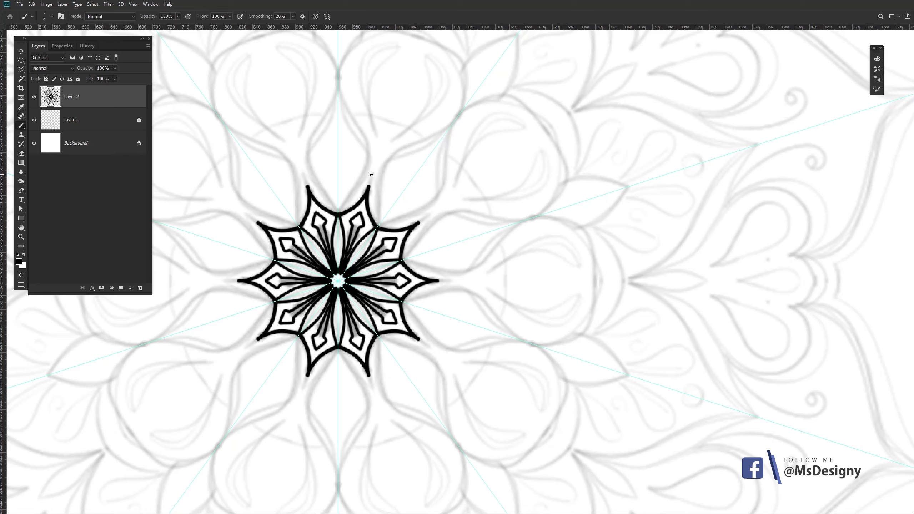
Ink the ring of pointed petals rising outward from the centre
left_click_drag(344, 146, 352, 205)
left_click_drag(350, 252, 346, 118)
key("ctrl+z")
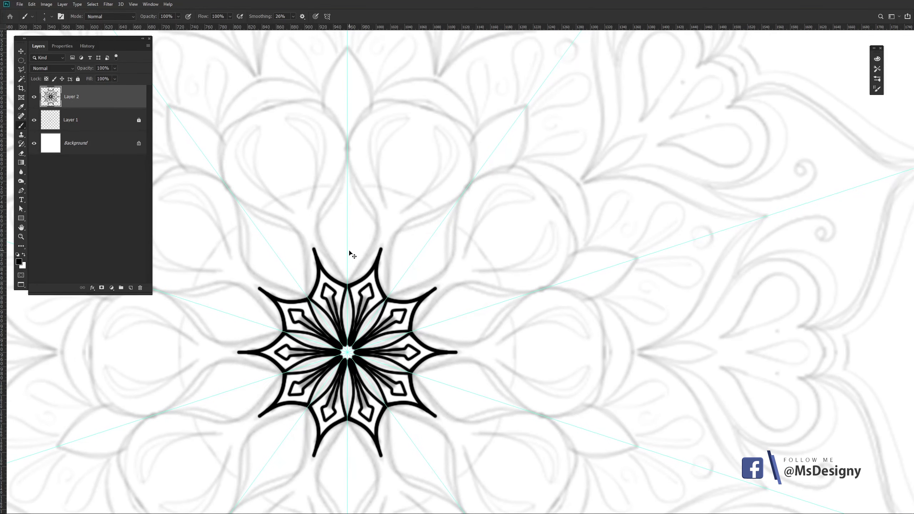
scroll(350, 252, "up", 2)
mouse_move(354, 358)
left_mouse_down()
mouse_move(355, 202)
mouse_move(359, 356)
left_mouse_up()
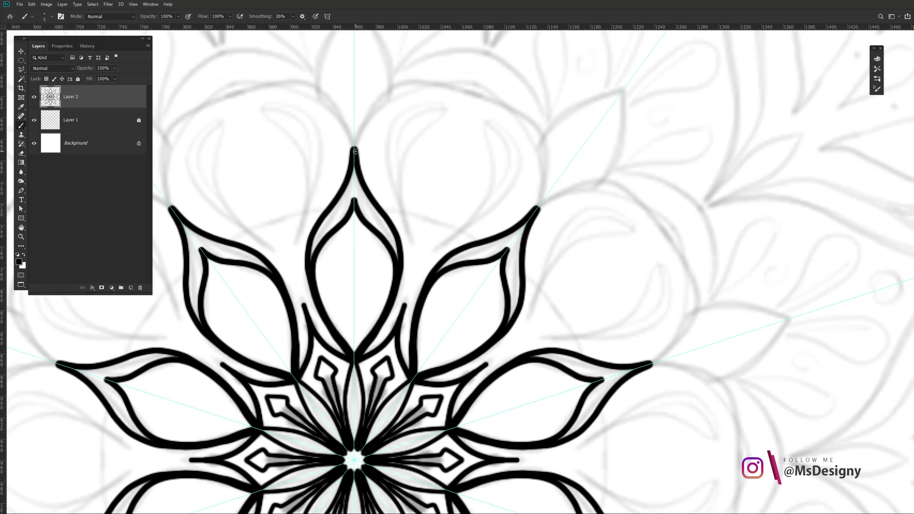
Draw large rounded lobes between the petal tips and tidy them with a smaller eraser
left_click_drag(354, 144, 545, 193)
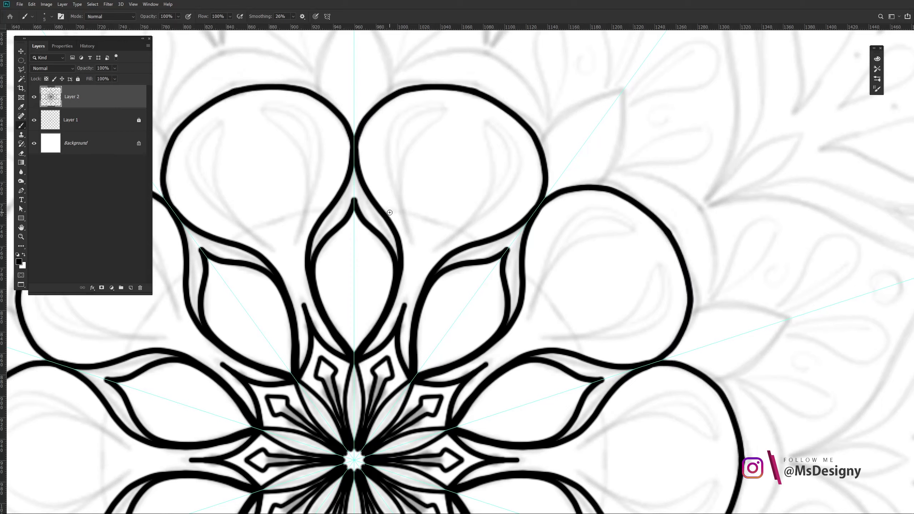
mouse_move(412, 244)
left_mouse_down()
mouse_move(414, 213)
mouse_move(377, 149)
mouse_move(414, 244)
left_mouse_up()
key("ctrl+z")
key("e")
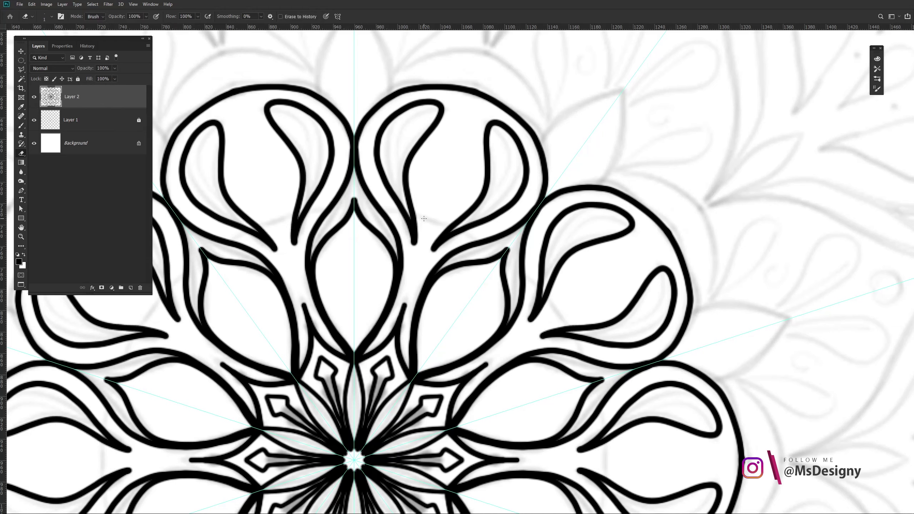
right_click(457, 169)
left_click(382, 178)
key("bracketleft")
Fill the teardrops inside each lobe solid black and clean their edges
key("b")
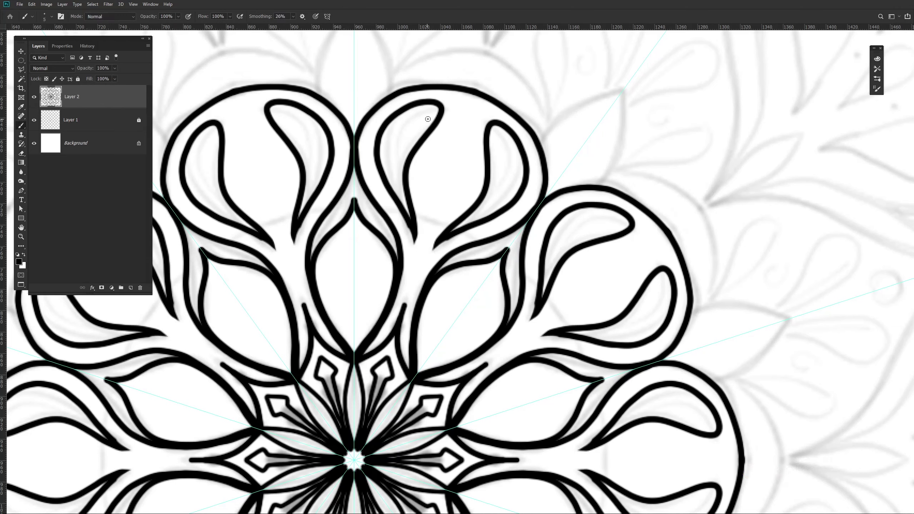
mouse_move(432, 112)
left_mouse_down()
mouse_move(406, 206)
mouse_move(398, 170)
left_mouse_up()
key("bracketleft")
key("bracketleft")
key("bracketleft")
key("e")
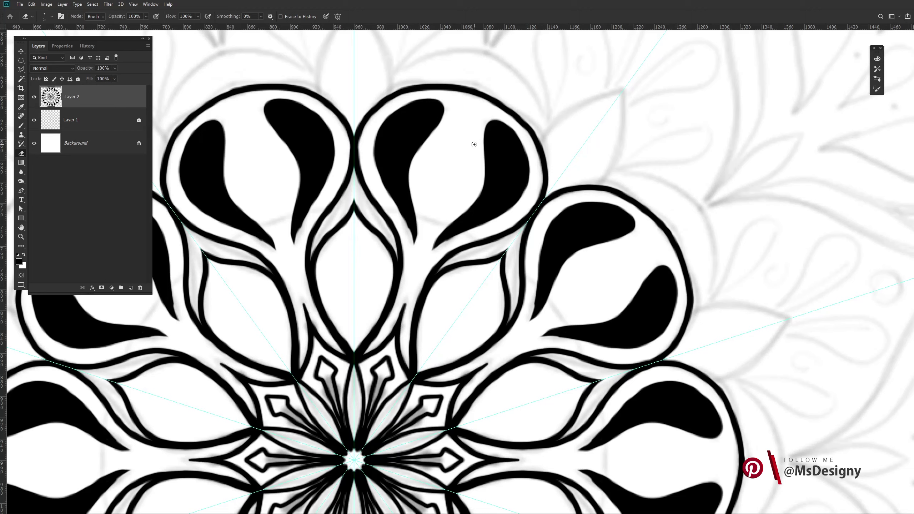
key("b")
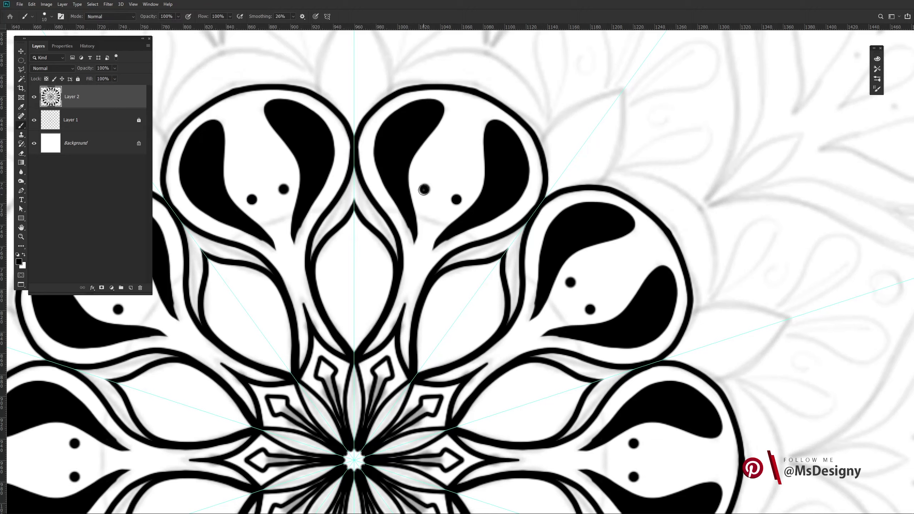
Stamp a curving trail of black dots in the lobe, smaller near its top, plus a thin leaf
left_click(426, 189)
left_click(467, 180)
left_click(427, 167)
left_click(467, 158)
left_click(455, 199)
left_click(440, 149)
key("bracketleft")
key("bracketleft")
left_click(468, 139)
left_click(450, 134)
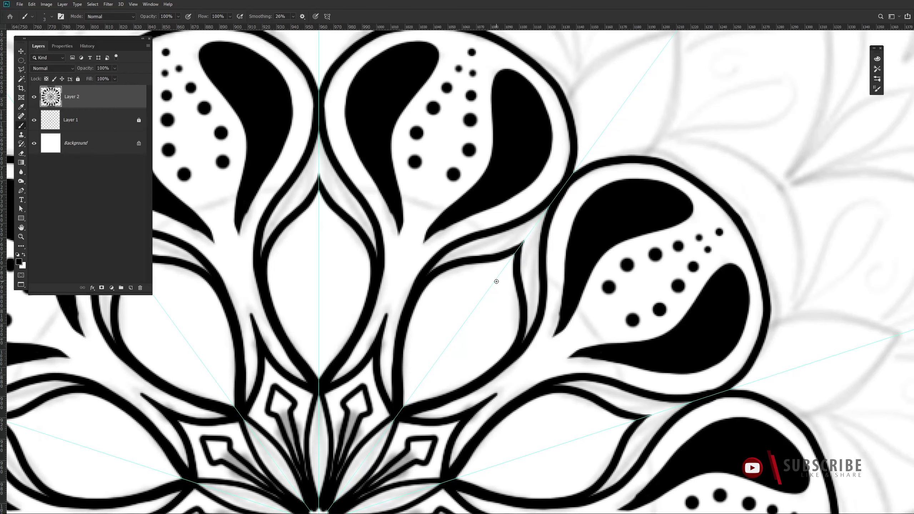
left_click_drag(405, 403, 505, 299)
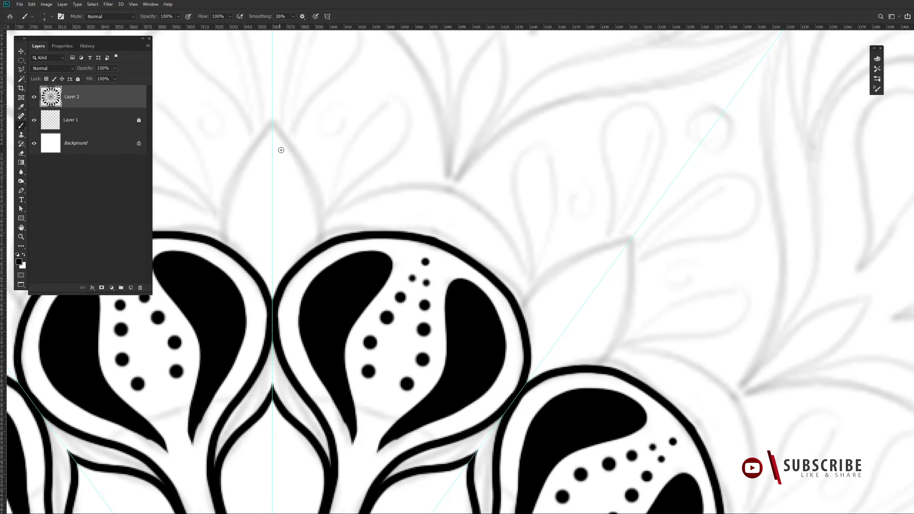
Outline small pointed petals between the lobes, retrying the strokes
left_click_drag(272, 121, 226, 248)
key("ctrl+z")
mouse_move(272, 122)
left_mouse_down()
mouse_move(323, 239)
mouse_move(478, 176)
left_mouse_up()
key("ctrl+z")
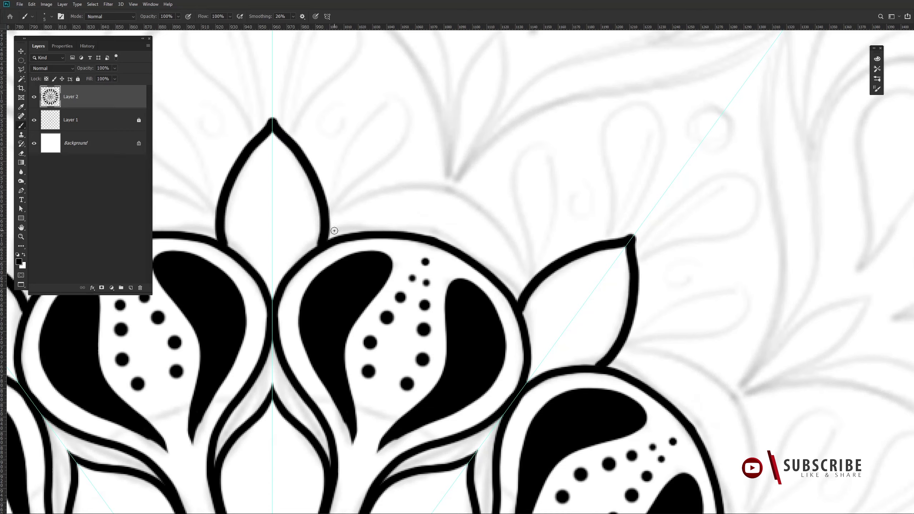
mouse_move(328, 236)
left_mouse_down()
mouse_move(518, 290)
mouse_move(396, 196)
left_mouse_up()
key("ctrl+z")
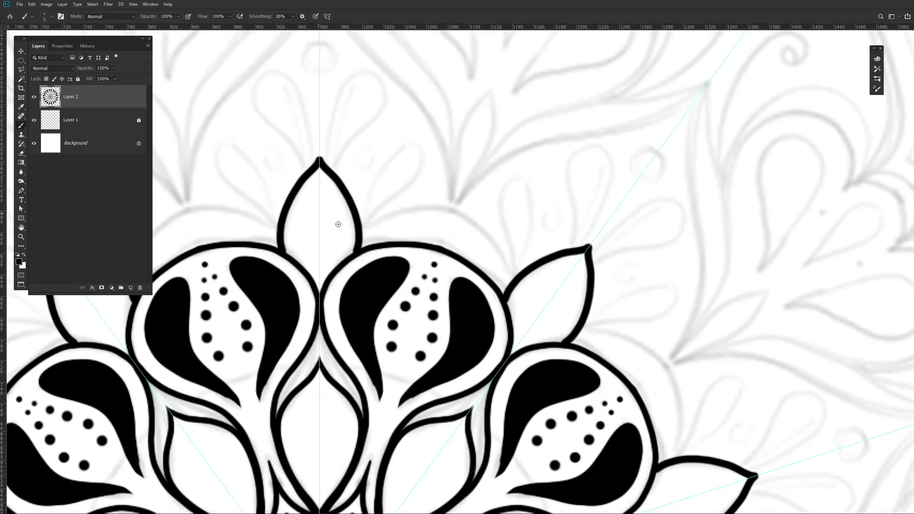
Thicken the lobes' outer edge with a larger brush
key("bracketright")
key("bracketright")
key("bracketright")
left_click_drag(363, 246, 482, 266)
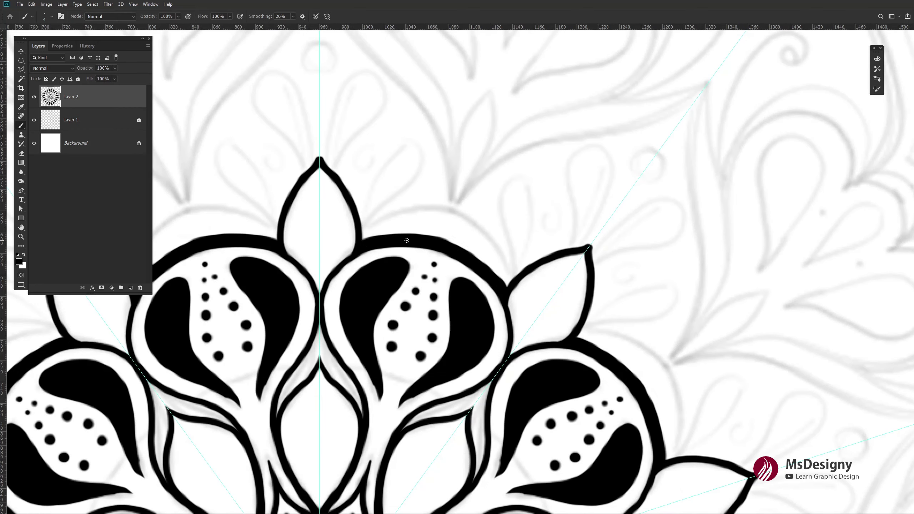
left_click_drag(407, 240, 419, 258)
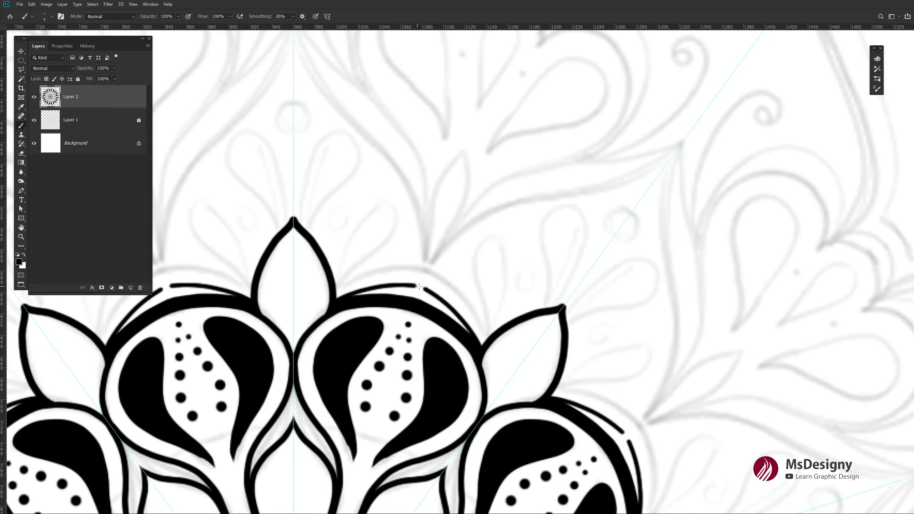
left_click_drag(338, 300, 484, 344)
key("e")
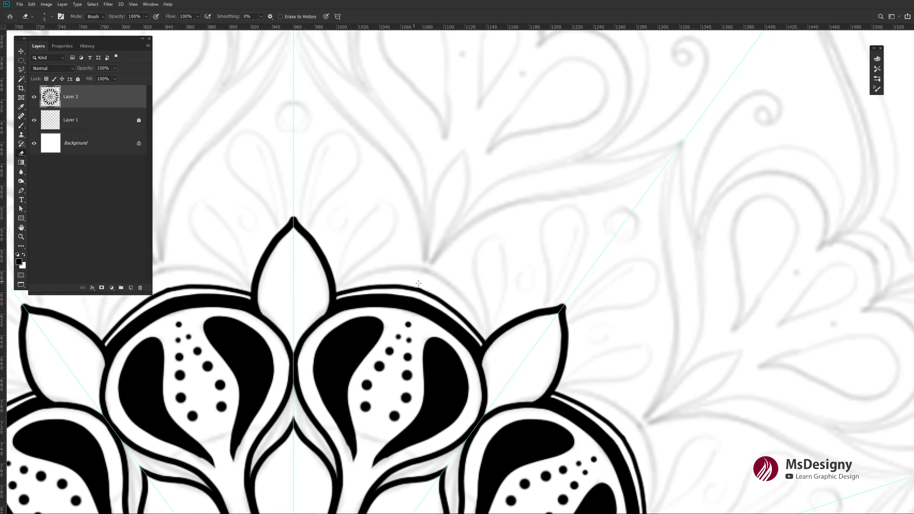
key("b")
left_click_drag(338, 308, 304, 370)
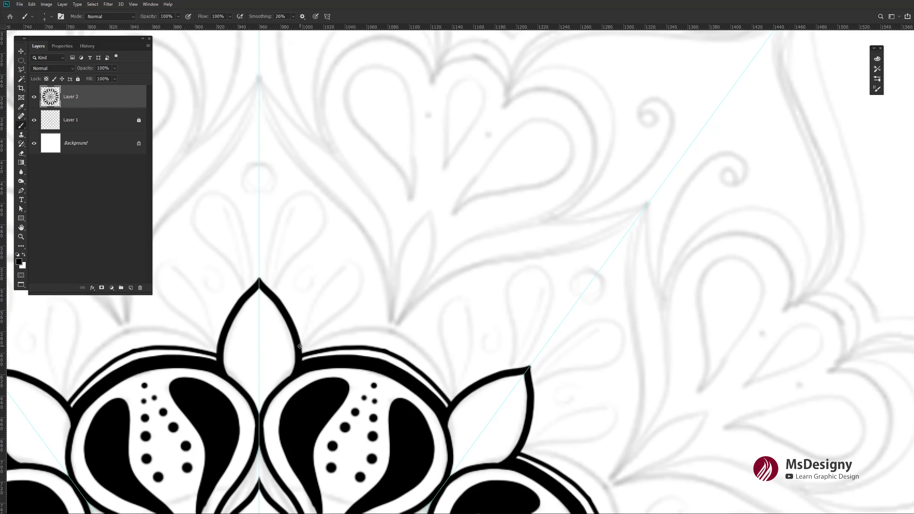
key("ctrl+z")
Erase the stray grey stroke and draw the first large outer petal outline
scroll(396, 331, "up", 3)
key("e")
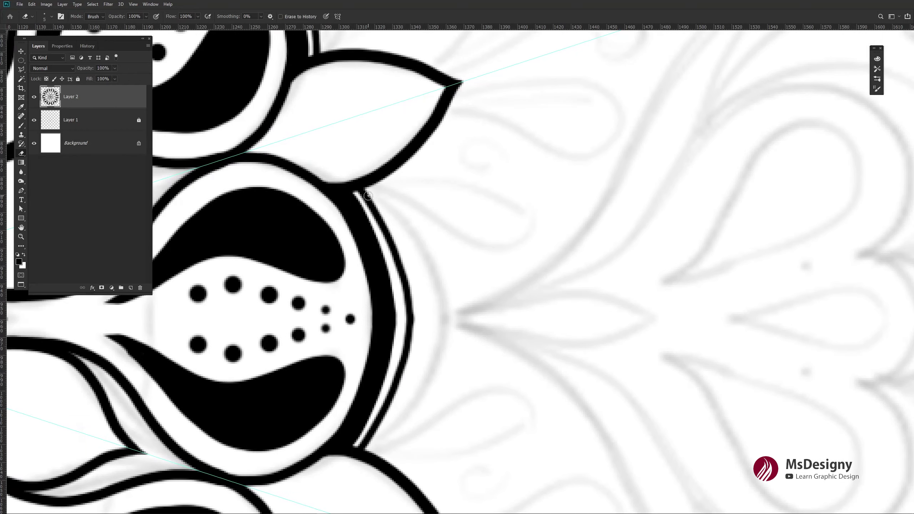
mouse_move(381, 189)
left_mouse_down()
mouse_move(410, 310)
mouse_move(397, 364)
left_mouse_up()
key("b")
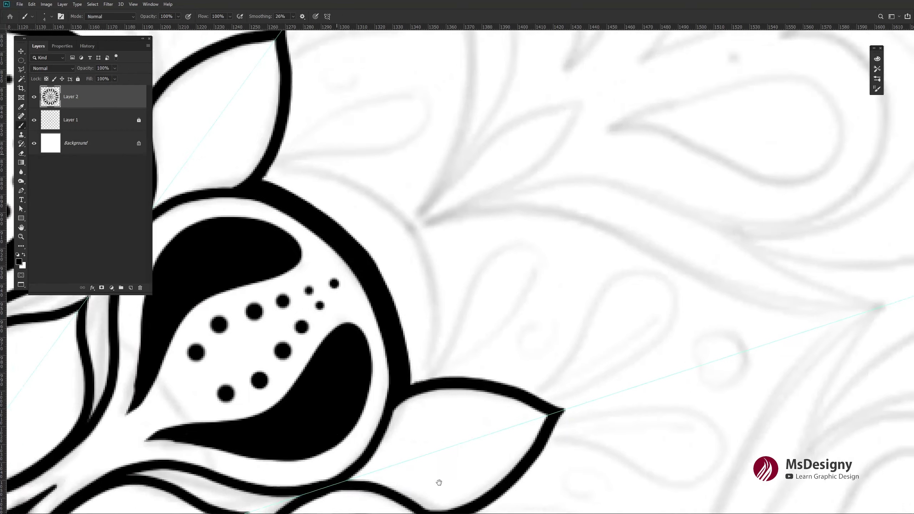
left_click_drag(439, 482, 382, 431)
scroll(382, 431, "down", 3)
mouse_move(499, 102)
left_mouse_down()
mouse_move(438, 161)
mouse_move(367, 355)
mouse_move(439, 161)
mouse_move(374, 387)
left_mouse_up()
key("ctrl+z")
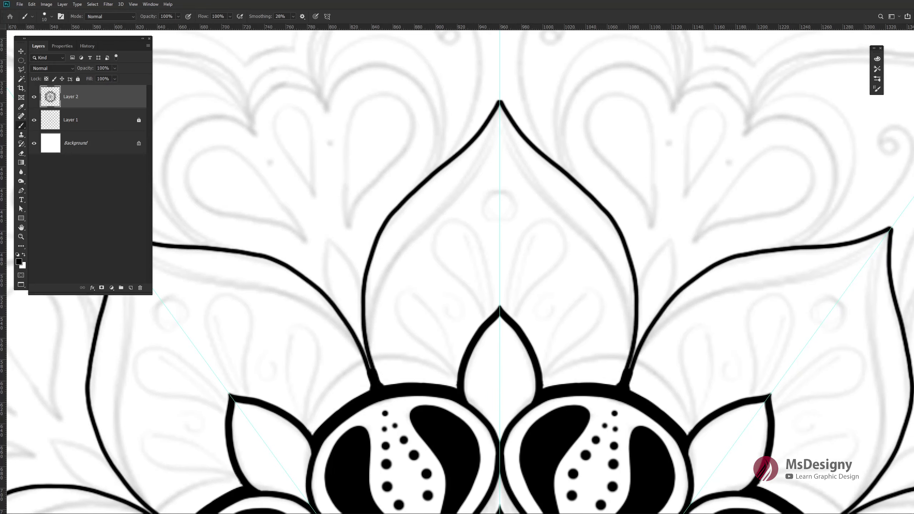
Give the big petals a second inner edge with a larger brush and fill between the edges
key("bracketright")
key("bracketright")
key("bracketright")
mouse_move(499, 98)
left_mouse_down()
mouse_move(440, 169)
mouse_move(374, 389)
left_mouse_up()
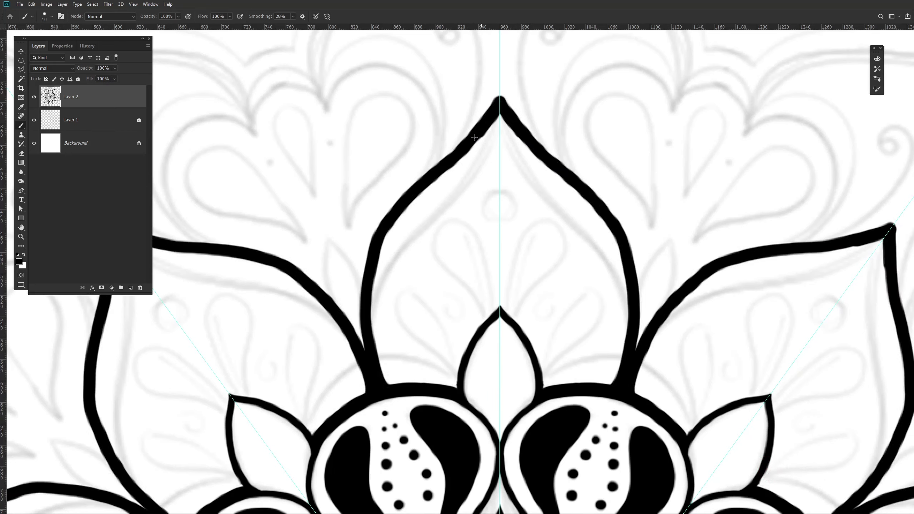
left_click_drag(474, 137, 367, 394)
key("ctrl+z")
left_click_drag(497, 108, 376, 379)
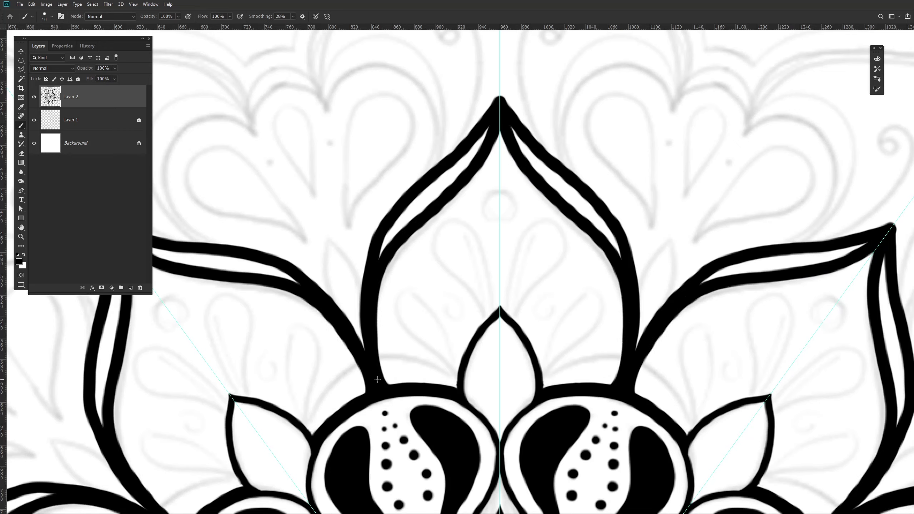
left_click_drag(489, 127, 377, 257)
Erase the petals' outer edges clean and sharpen their tips to points
key("e")
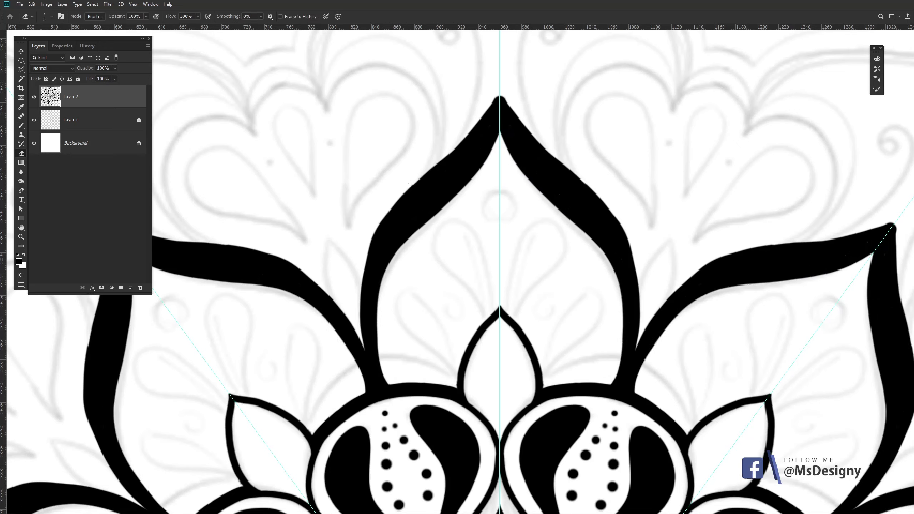
left_click_drag(410, 183, 366, 249)
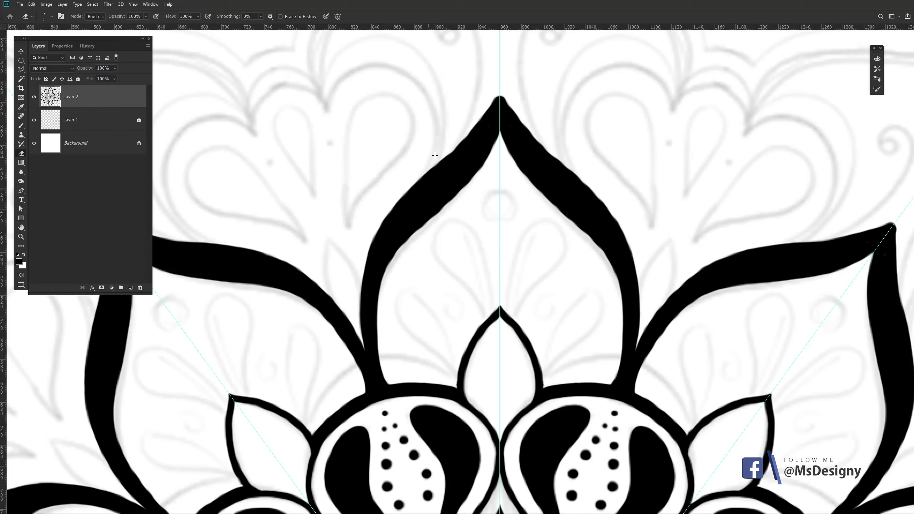
left_click_drag(497, 99, 430, 149)
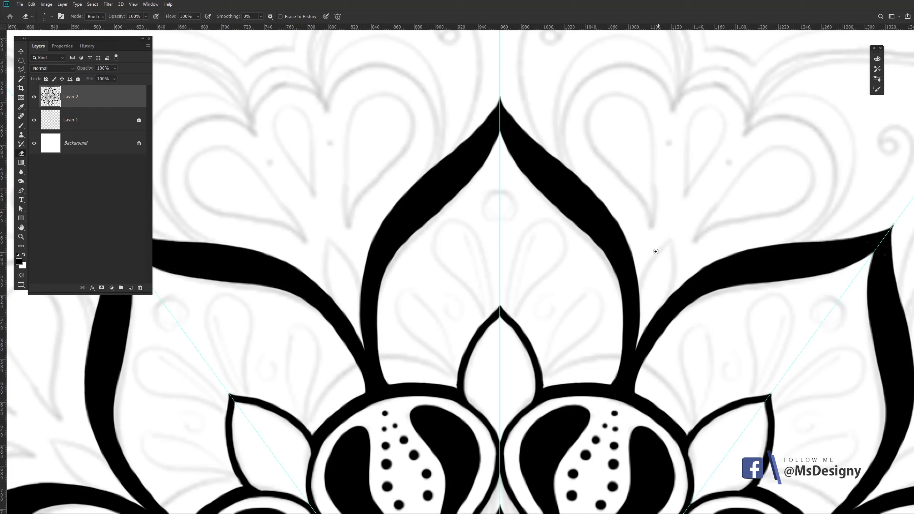
key("b")
Draw teardrops and curved strokes inside each petal with a size-5 brush
left_click_drag(377, 360, 454, 382)
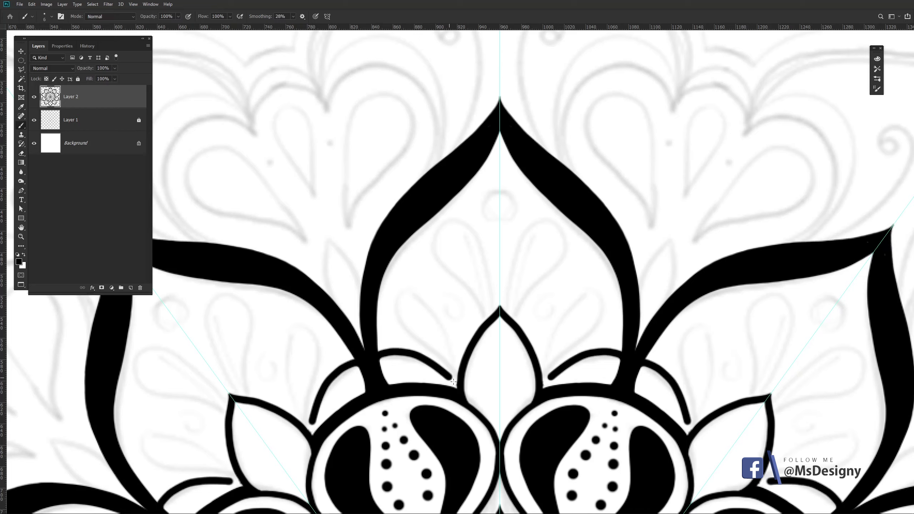
key("bracketright")
key("bracketright")
key("bracketright")
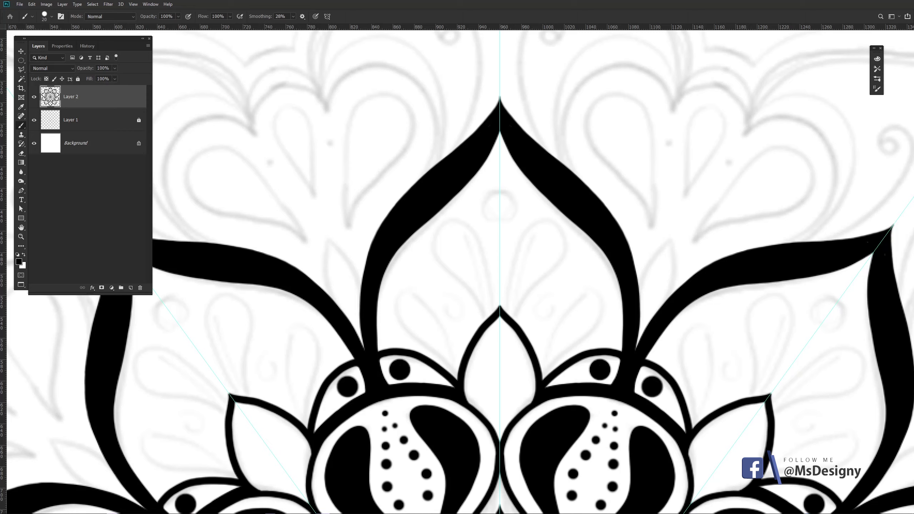
key("ctrl+z")
key("bracketleft")
key("bracketleft")
key("bracketleft")
left_click_drag(450, 365, 448, 361)
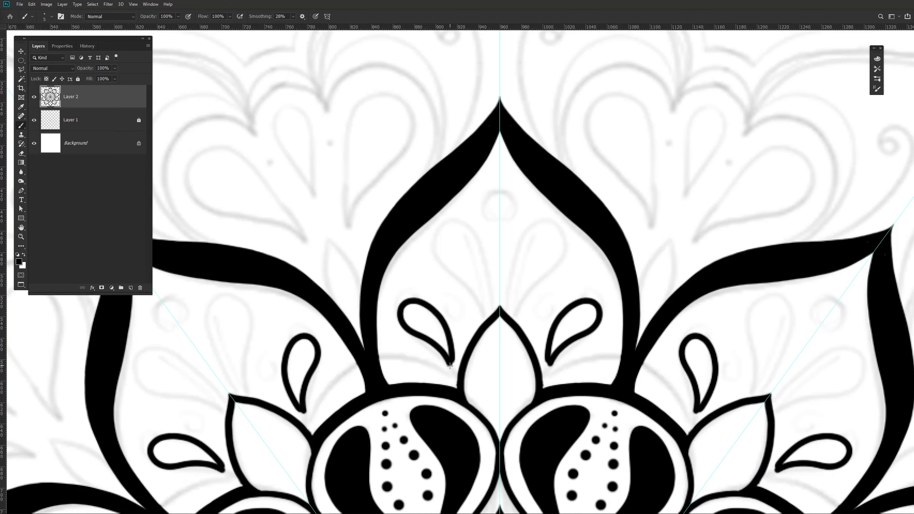
left_click_drag(491, 304, 473, 255)
key("ctrl+z")
key("ctrl+z")
key("ctrl+z")
left_click_drag(452, 360, 448, 363)
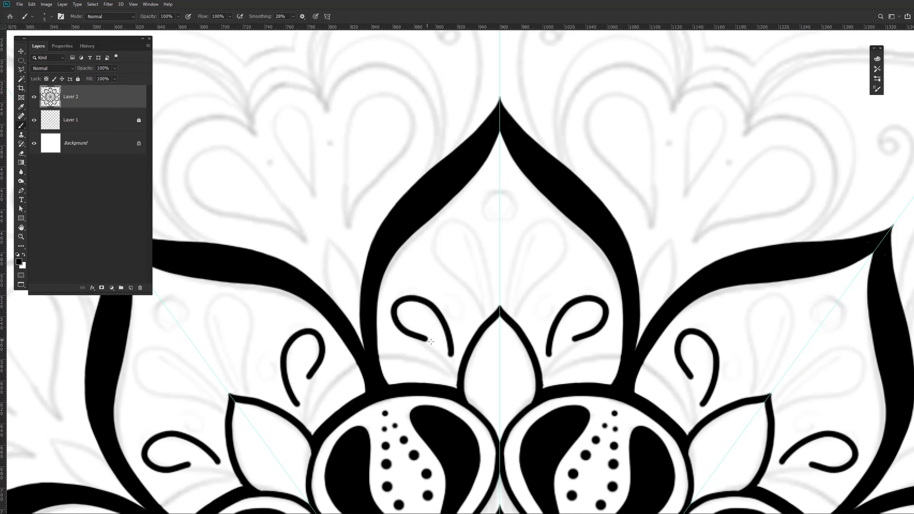
left_click_drag(488, 306, 484, 303)
Fill the petal teardrops black, stamp a dot above them and clean their edges
left_click_drag(457, 249, 491, 308)
left_click(500, 208)
key("bracketleft")
key("bracketleft")
key("bracketleft")
mouse_move(523, 268)
left_mouse_down()
mouse_move(550, 242)
mouse_move(542, 247)
left_mouse_up()
mouse_move(599, 313)
left_mouse_down()
mouse_move(554, 344)
mouse_move(478, 227)
left_mouse_up()
key("e")
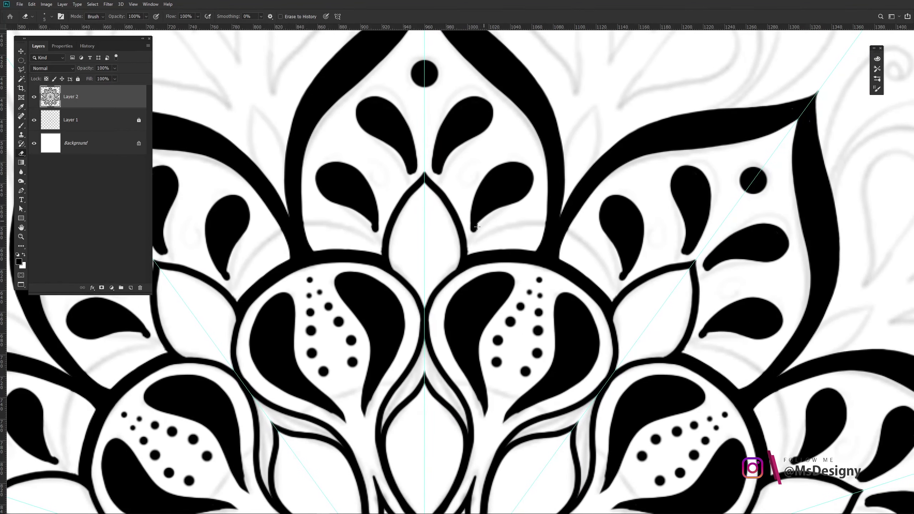
mouse_move(488, 134)
left_mouse_down()
mouse_move(439, 128)
mouse_move(413, 252)
mouse_move(334, 455)
left_mouse_up()
key("b")
Outline the heart-shaped petals over the sketch and thicken the arch between their lobes
left_click_drag(475, 381, 389, 367)
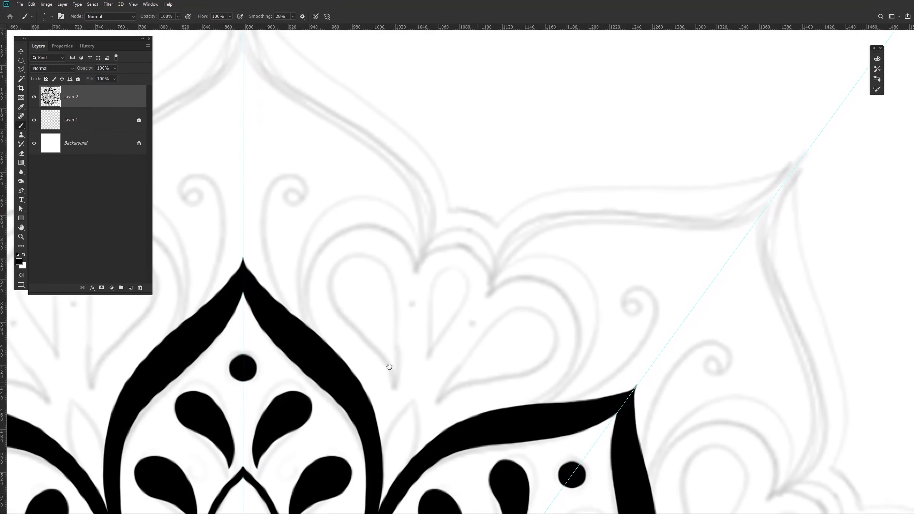
left_click_drag(416, 273, 313, 331)
left_click_drag(490, 294, 536, 399)
mouse_move(416, 273)
left_mouse_down()
mouse_move(472, 245)
mouse_move(486, 266)
left_mouse_up()
key("ctrl+z")
mouse_move(414, 275)
left_mouse_down()
mouse_move(489, 259)
mouse_move(502, 284)
left_mouse_up()
left_click_drag(502, 284, 433, 245)
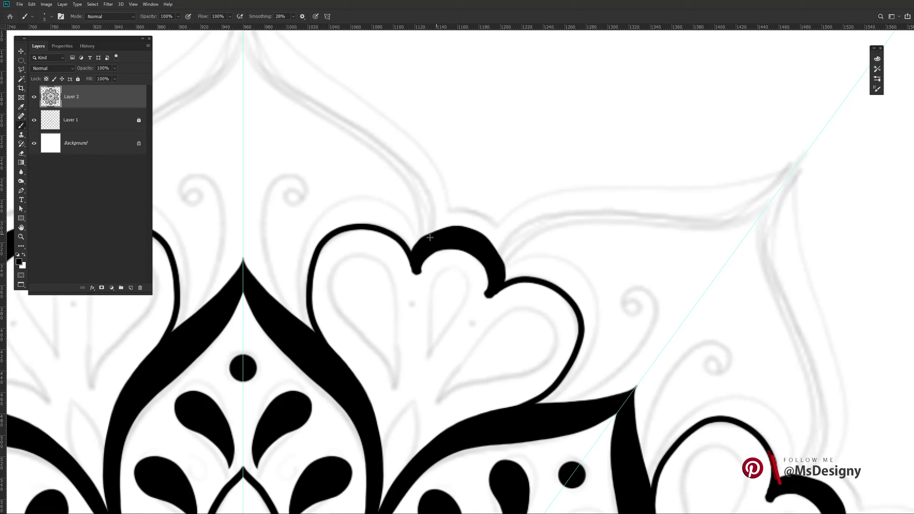
Paint bold outer arcs on the heart lobes, fill between them and trim the notch
left_click_drag(405, 214, 302, 292)
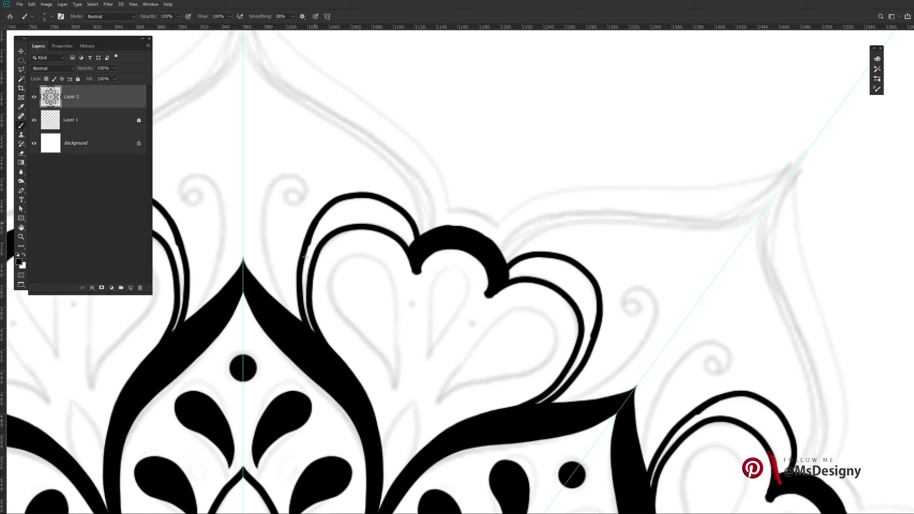
left_click_drag(311, 241, 311, 324)
mouse_move(414, 242)
left_mouse_down()
mouse_move(365, 204)
mouse_move(317, 230)
mouse_move(308, 269)
mouse_move(386, 222)
mouse_move(395, 232)
left_mouse_up()
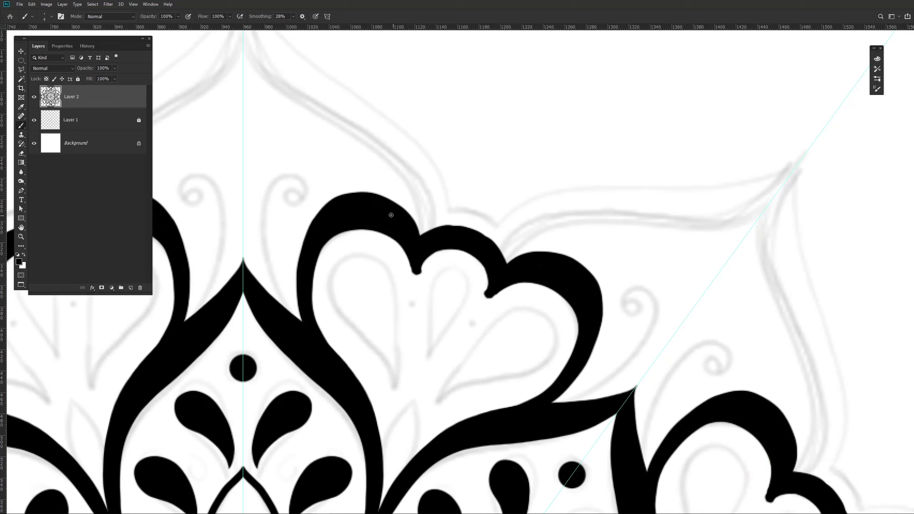
key("e")
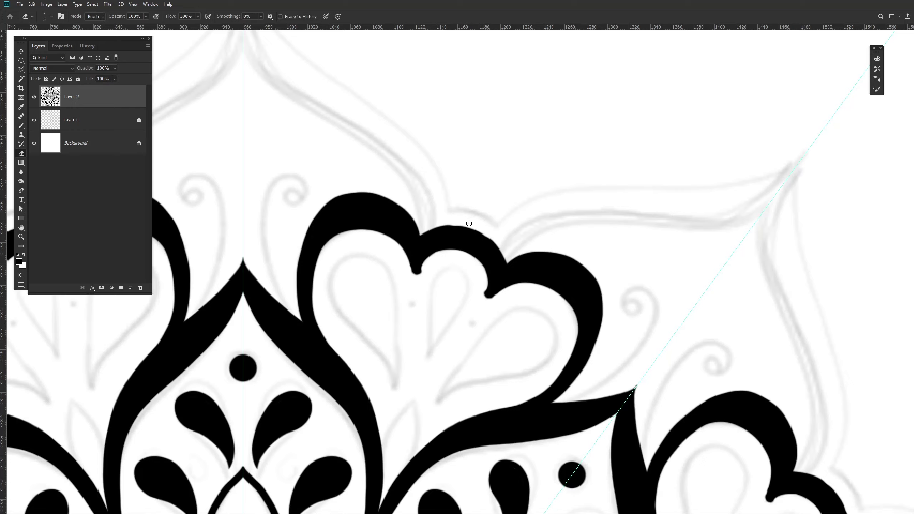
left_click_drag(430, 252, 419, 268)
key("b")
Add a leaf outline below each heart and try teardrop outlines inside it
mouse_move(380, 463)
left_mouse_down()
mouse_move(417, 390)
mouse_move(381, 459)
left_mouse_up()
left_click(417, 387)
key("e")
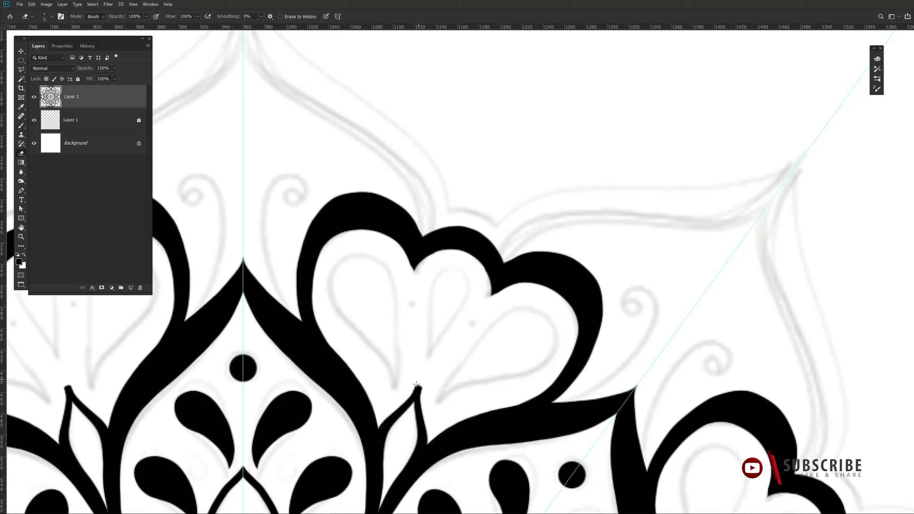
key("b")
mouse_move(428, 355)
left_mouse_down()
mouse_move(445, 268)
mouse_move(428, 355)
mouse_move(518, 316)
left_mouse_up()
key("ctrl+z")
key("ctrl+z")
key("ctrl+z")
Draw long curved teardrops inside the hearts, fill them black and tidy with a larger eraser
mouse_move(434, 401)
left_mouse_down()
mouse_move(475, 333)
mouse_move(525, 314)
mouse_move(445, 389)
left_mouse_up()
key("ctrl+z")
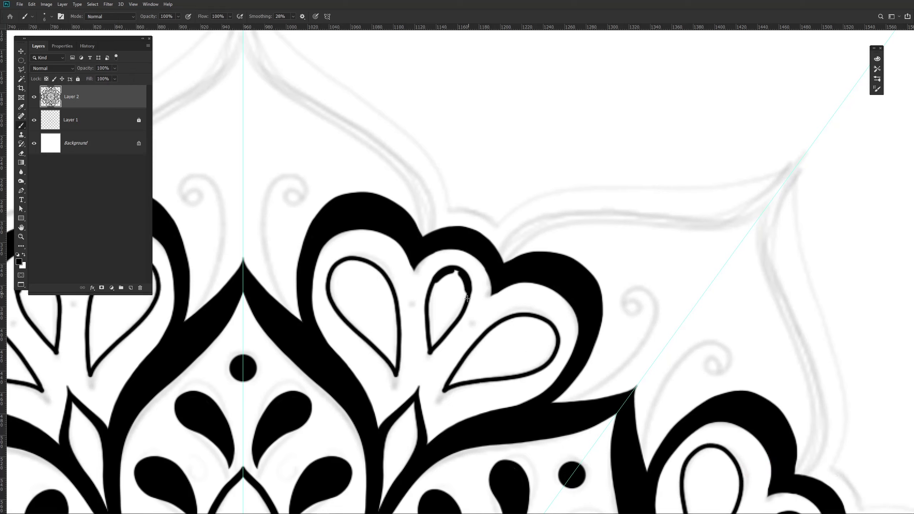
left_click_drag(467, 298, 437, 321)
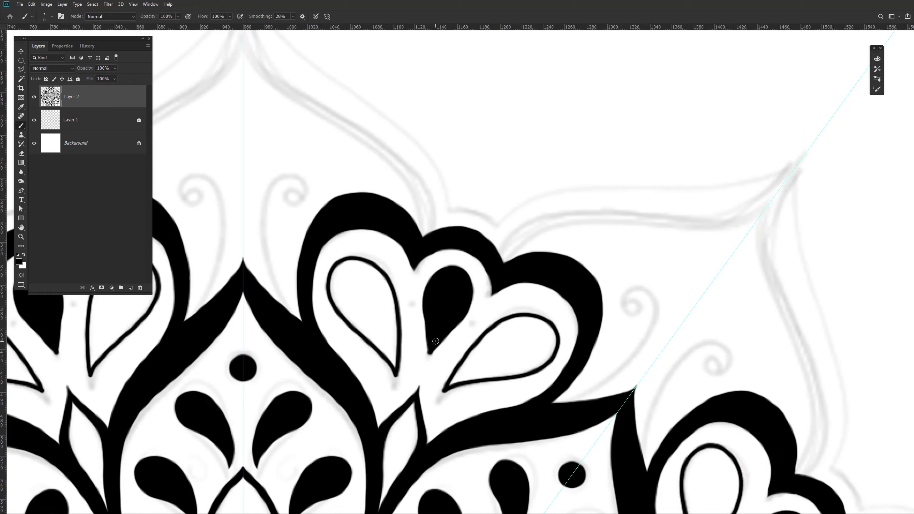
mouse_move(508, 365)
left_mouse_down()
mouse_move(514, 331)
mouse_move(471, 372)
left_mouse_up()
key("bracketright")
key("bracketright")
key("bracketright")
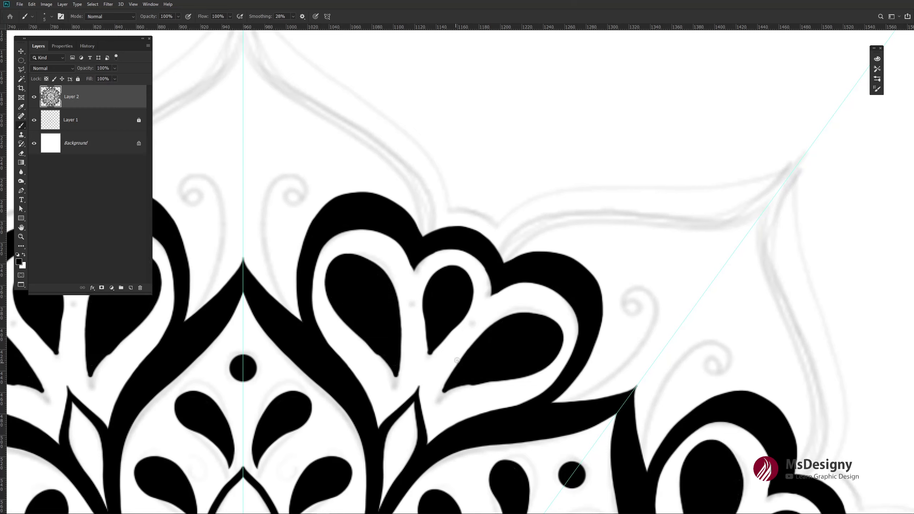
key("e")
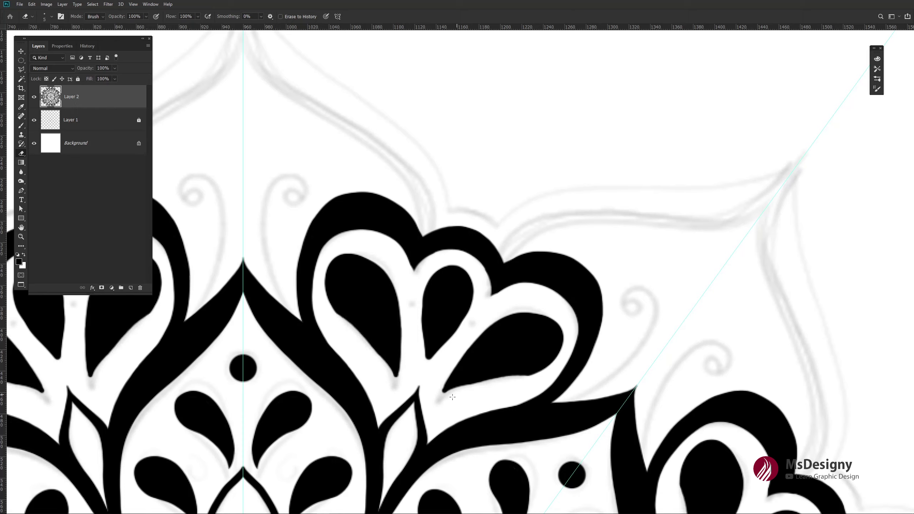
key("bracketright")
key("bracketright")
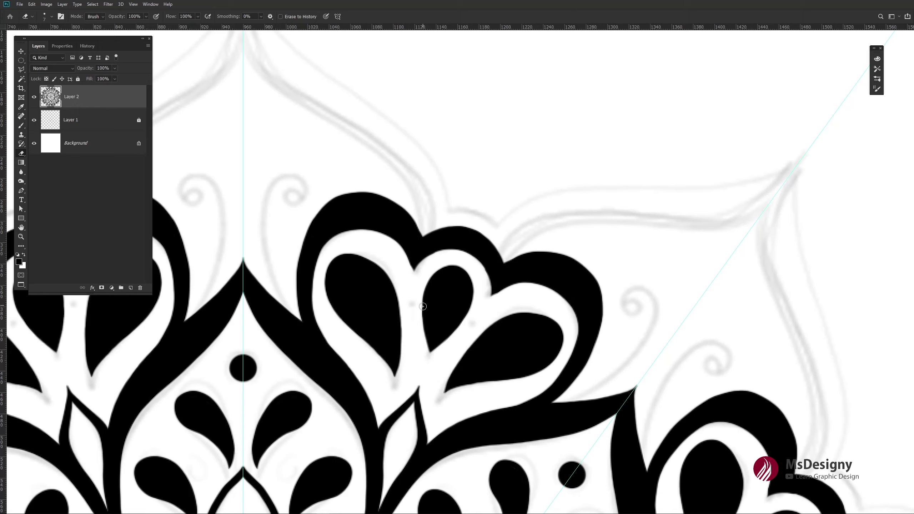
Paint mirrored swirl curls above the hearts, thickening the left curl and its arm
key("b")
scroll(422, 306, "up", 5)
scroll(419, 325, "left", 5)
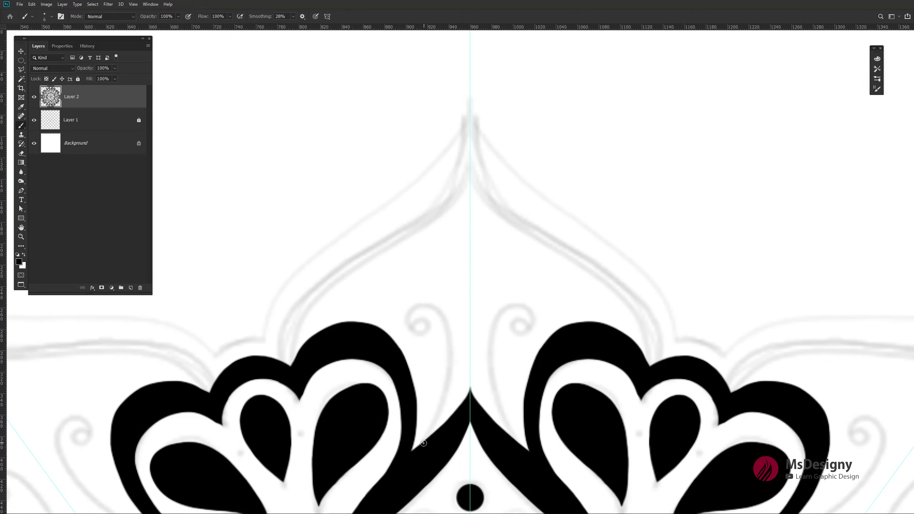
left_click_drag(423, 443, 450, 371)
key("ctrl+z")
mouse_move(414, 333)
left_mouse_down()
mouse_move(426, 303)
mouse_move(417, 446)
left_mouse_up()
key("ctrl+z")
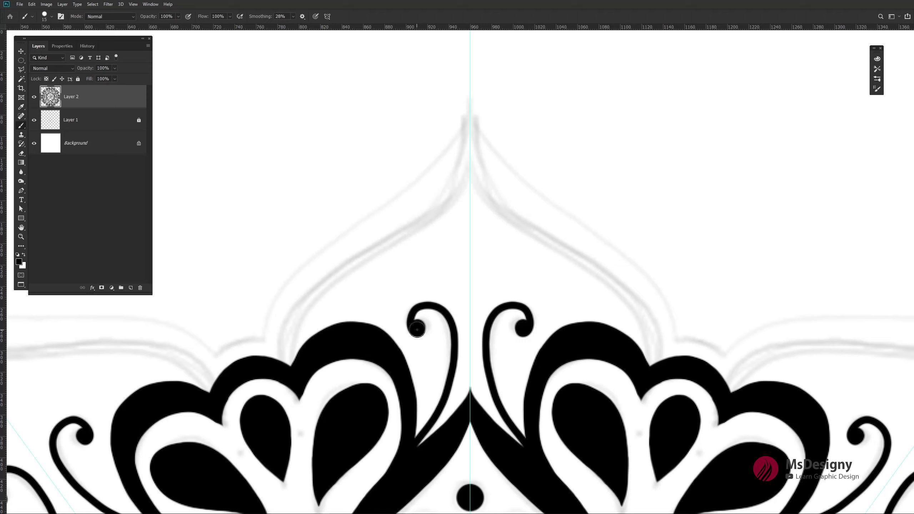
mouse_move(438, 312)
left_mouse_down()
mouse_move(454, 364)
mouse_move(446, 414)
left_mouse_up()
key("bracketleft")
key("bracketleft")
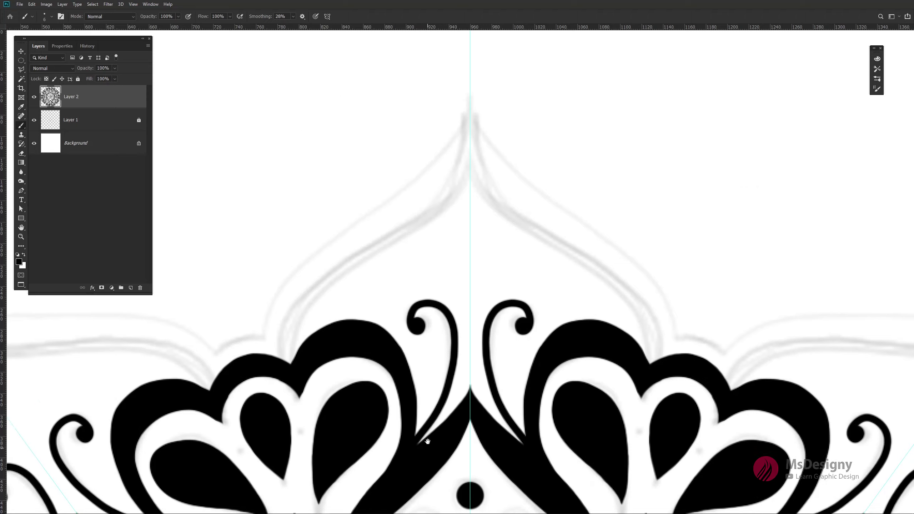
scroll(454, 336, "down", 3)
scroll(454, 336, "right", 10)
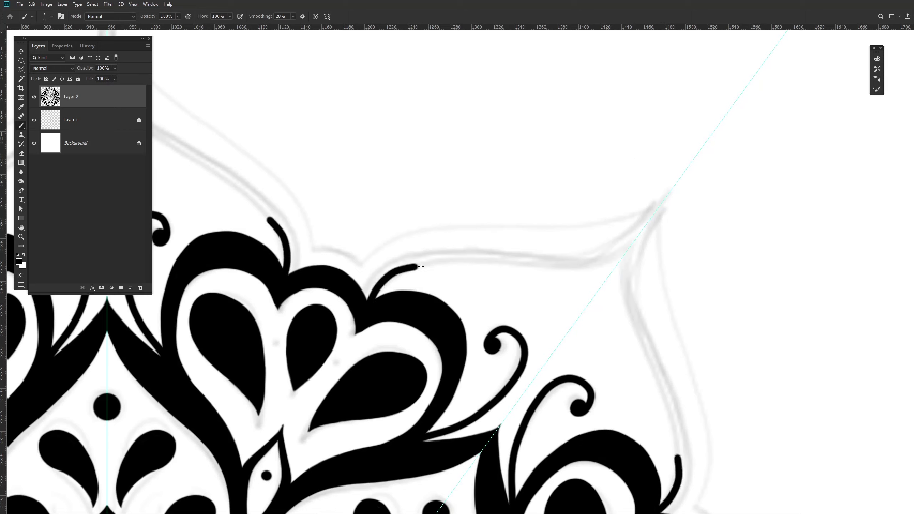
Trace the outermost sketch petal's top curve with the symmetry brush, undoing a stray stroke
mouse_move(635, 238)
left_mouse_down()
mouse_move(450, 248)
mouse_move(369, 289)
mouse_move(658, 202)
mouse_move(362, 268)
left_mouse_up()
key("ctrl+z")
key("ctrl+z")
key("ctrl+z")
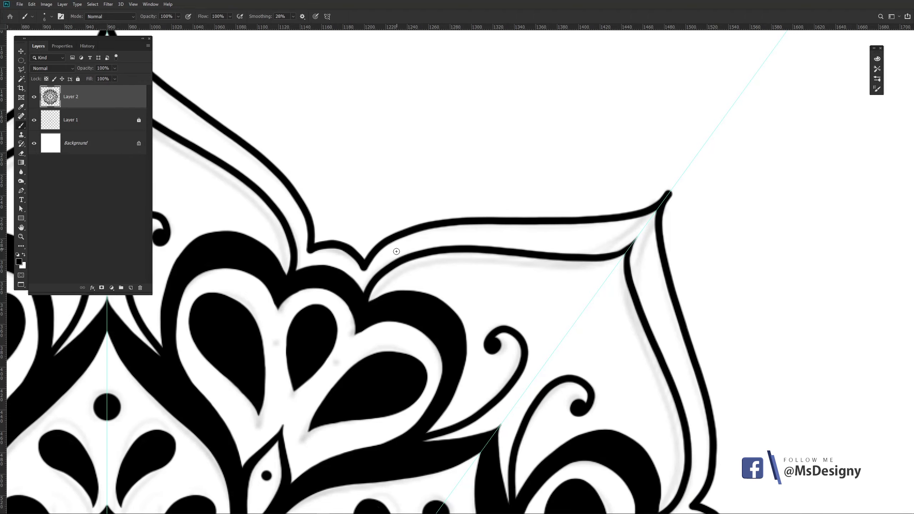
key("e")
left_click_drag(648, 192, 486, 206)
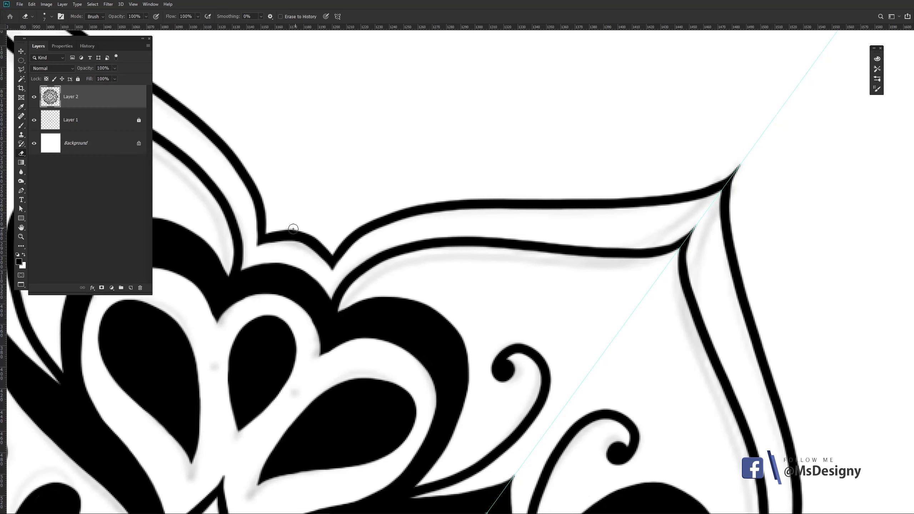
left_click_drag(293, 229, 324, 376)
Fill the central petal and its top notch solid black, then add mirrored dots beside the petals
key("b")
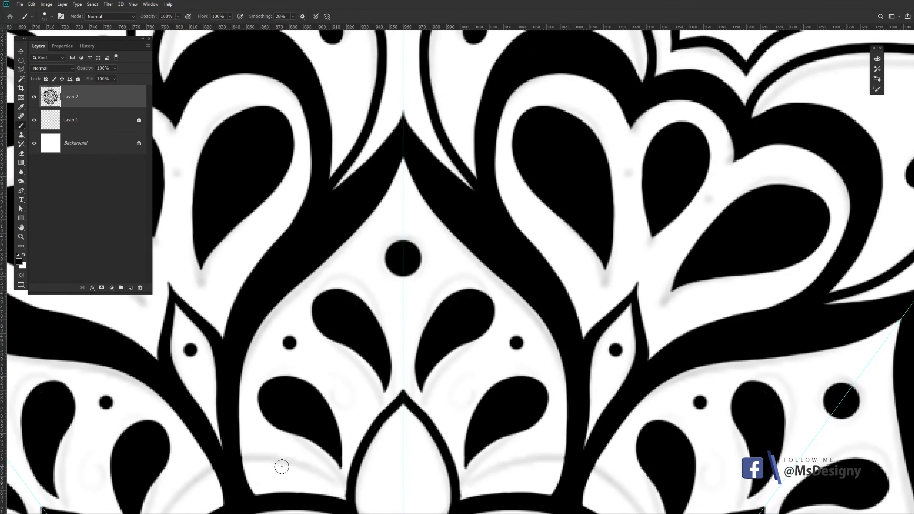
left_click_drag(282, 467, 280, 215)
mouse_move(401, 318)
left_mouse_down()
mouse_move(414, 229)
mouse_move(423, 230)
left_mouse_up()
key("bracketright")
key("bracketright")
key("bracketright")
left_click(525, 213)
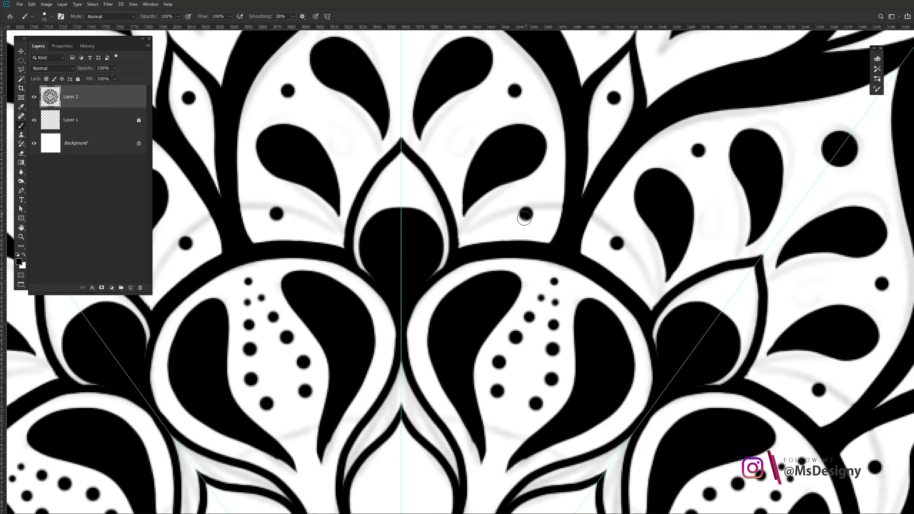
key("bracketright")
key("bracketright")
key("bracketright")
left_click(386, 189)
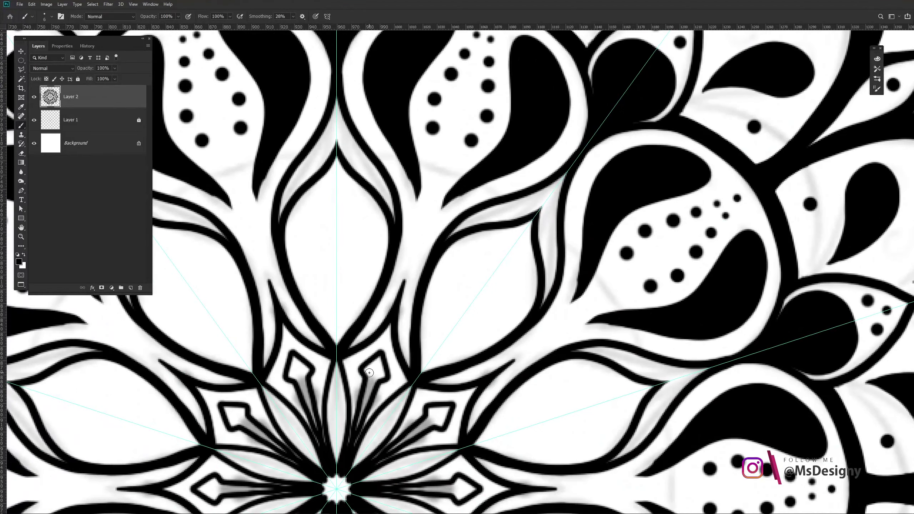
Paint mirrored radial strokes near the centre, filling the diamond's notch and tracing the leaf edges
left_click_drag(376, 368, 363, 405)
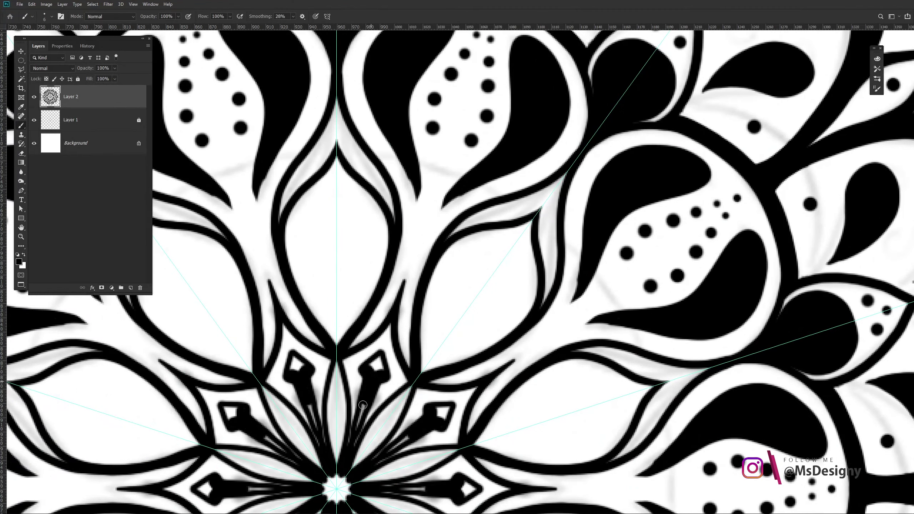
key("bracketleft")
left_click_drag(378, 362, 366, 367)
mouse_move(357, 430)
left_mouse_down()
mouse_move(352, 476)
mouse_move(350, 323)
mouse_move(267, 481)
left_mouse_up()
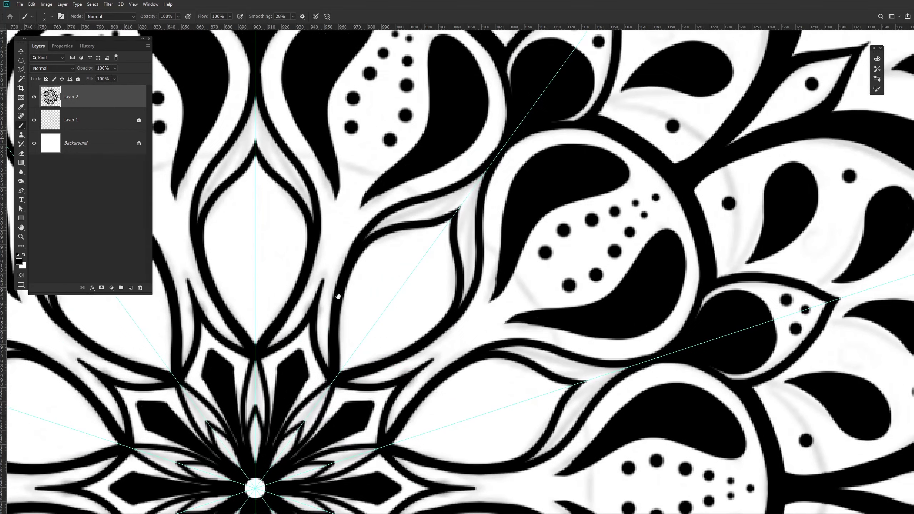
mouse_move(446, 225)
left_mouse_down()
mouse_move(448, 282)
mouse_move(392, 243)
mouse_move(413, 240)
mouse_move(361, 258)
left_mouse_up()
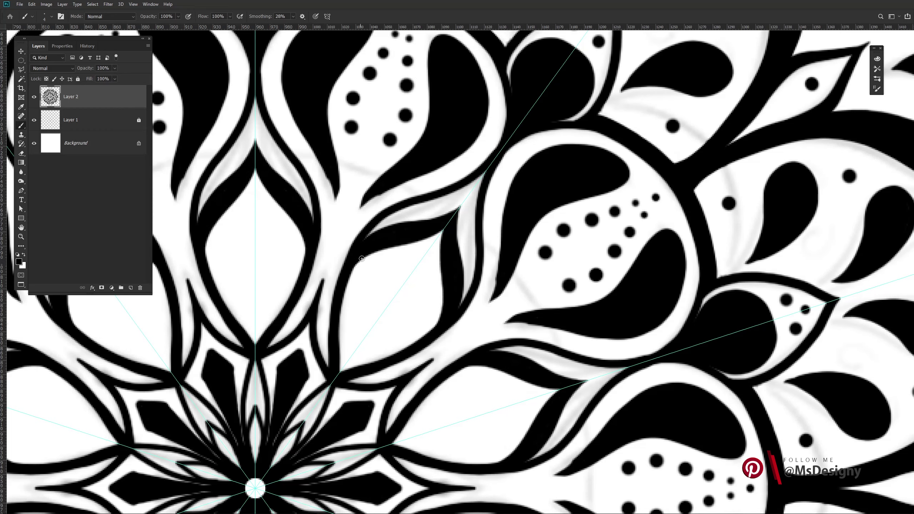
Add a smaller mirrored black dot and a teardrop between the leaf strokes
key("bracketleft")
left_click(364, 153)
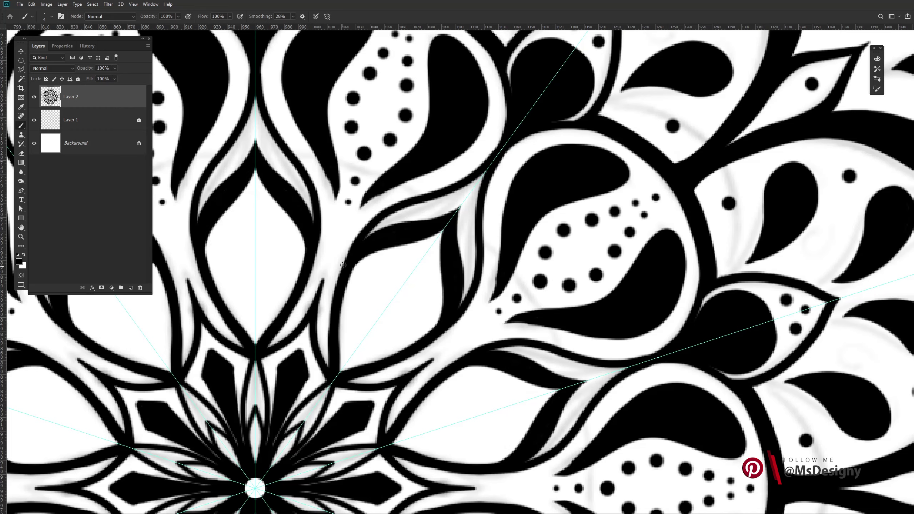
mouse_move(334, 237)
left_mouse_down()
mouse_move(353, 241)
mouse_move(323, 268)
mouse_move(328, 275)
left_mouse_up()
key("e")
left_click_drag(646, 115, 454, 198)
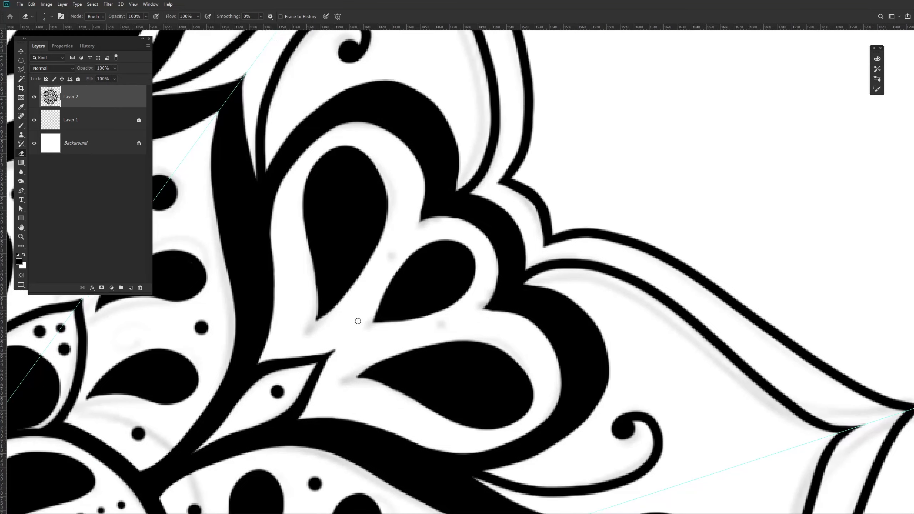
Stamp a first mirrored dot in the outer petal, then zoom out to the whole mandala
key("b")
left_click(335, 240)
key("bracketleft")
key("bracketleft")
key("bracketleft")
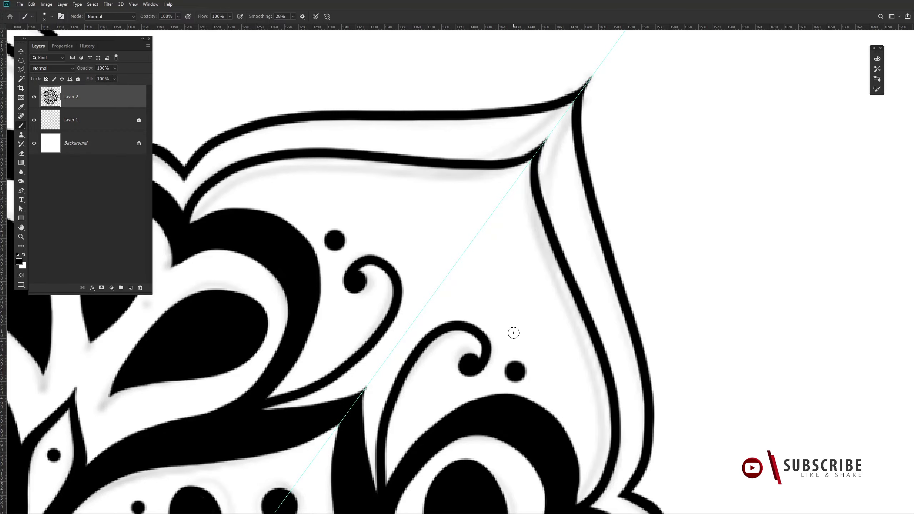
key("ctrl+minus")
key("ctrl+minus")
key("ctrl+minus")
key("ctrl+minus")
key("ctrl+minus")
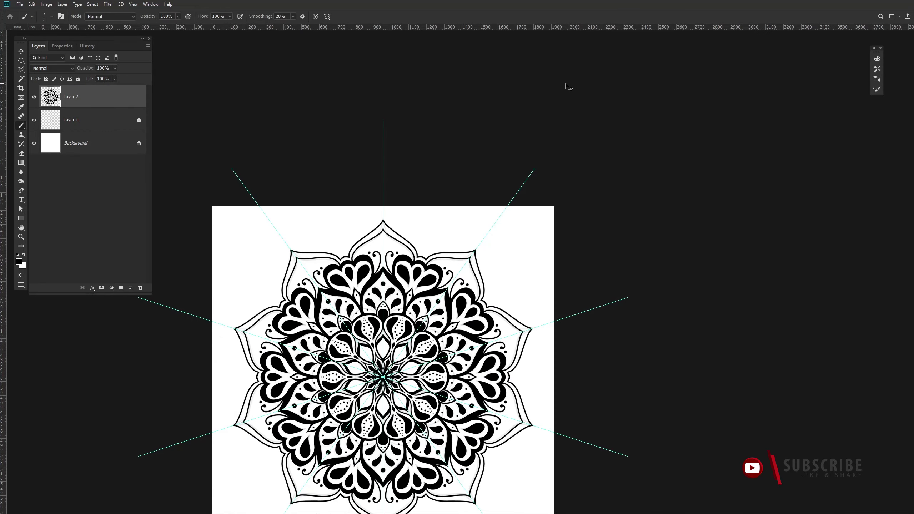
scroll(423, 280, "up", 3)
scroll(422, 280, "up", 3)
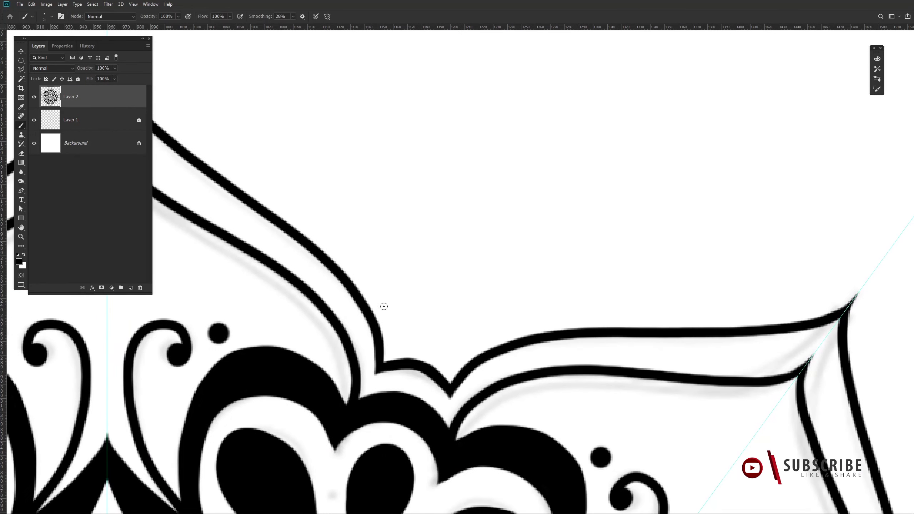
scroll(384, 306, "left", 5)
Add a row of small mirrored dots beside the swirl, ending with a larger dot
left_click(358, 238)
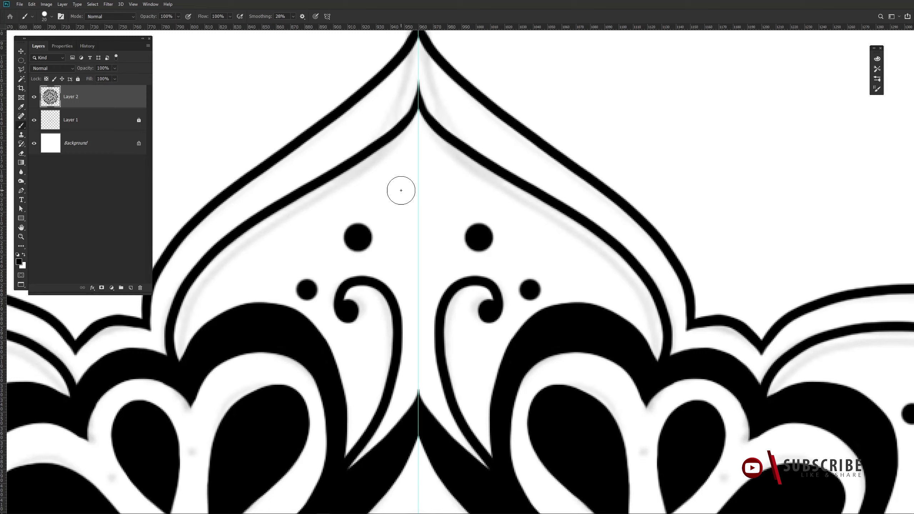
key("ctrl+z")
left_click(261, 279)
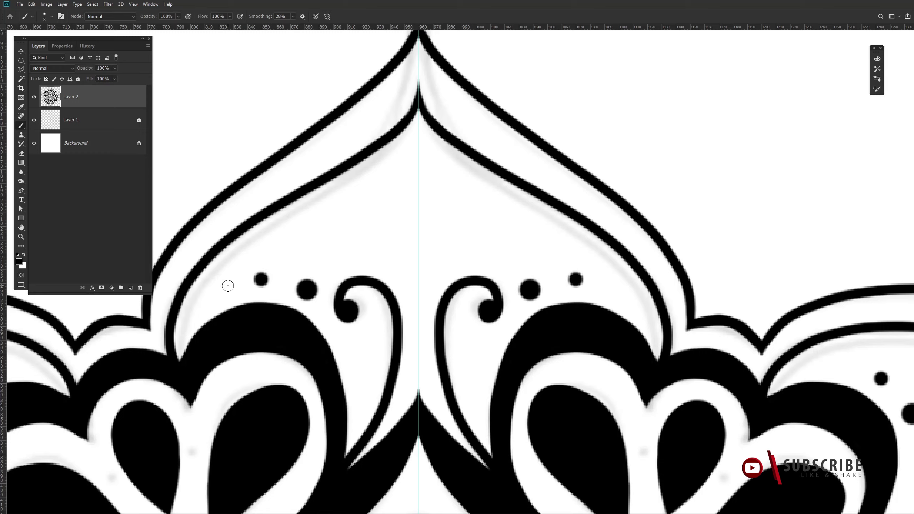
left_click(220, 290)
key("bracketright")
key("bracketright")
key("bracketright")
left_click(487, 310)
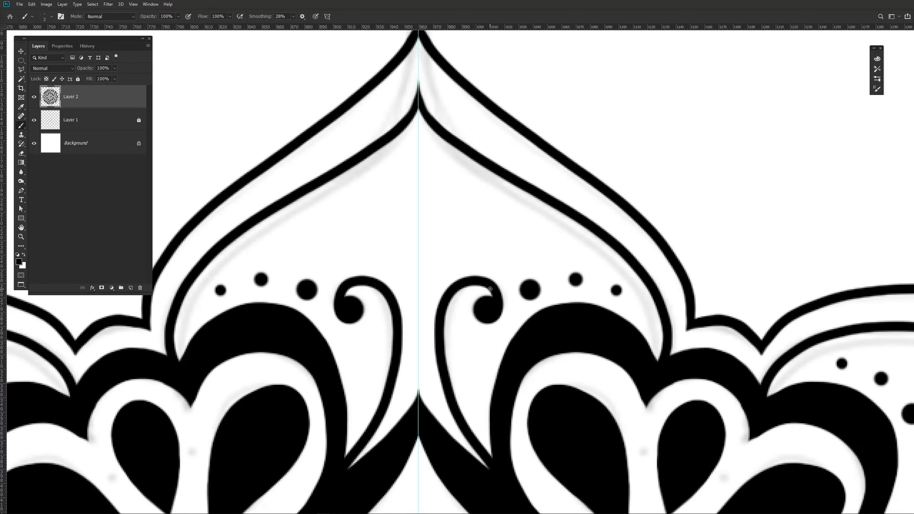
Paint a bold stroke near the right petal tip, undoing the longer edge strokes
scroll(670, 266, "right", 9)
mouse_move(840, 227)
left_mouse_down()
mouse_move(824, 252)
mouse_move(723, 258)
left_mouse_up()
left_click_drag(838, 216, 563, 248)
key("ctrl+z")
left_click_drag(855, 207, 549, 241)
key("ctrl+z")
key("ctrl+z")
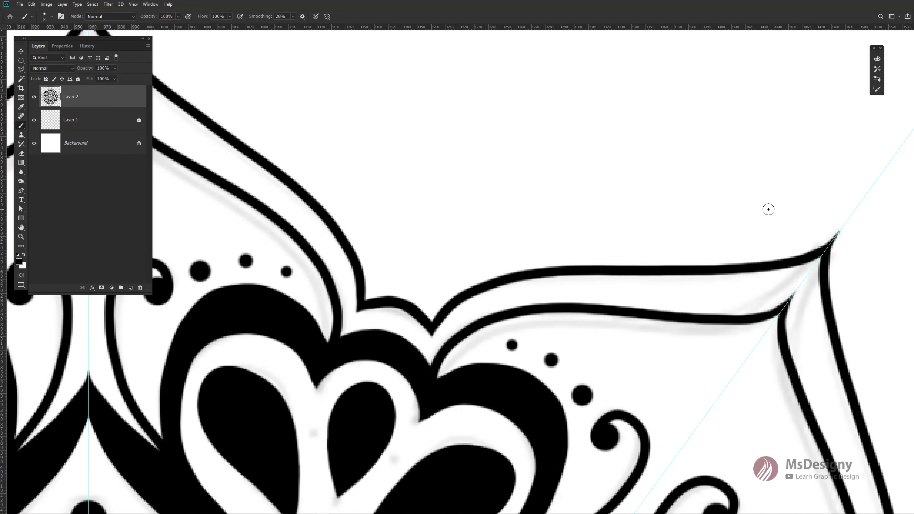
scroll(728, 98, "left", 12)
Paint a thick black band down the outer petal edges and erase it thinner near the tip
left_click_drag(529, 139, 248, 450)
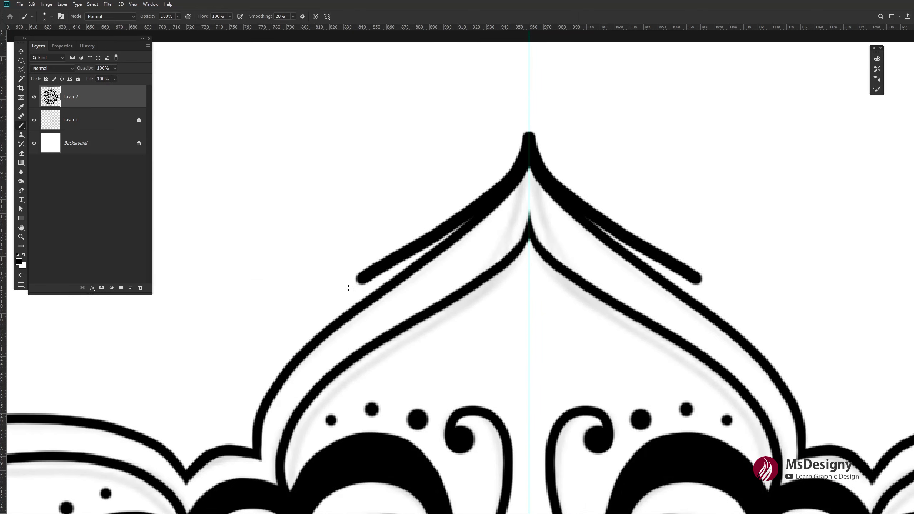
left_click_drag(428, 249, 333, 315)
key("ctrl+z")
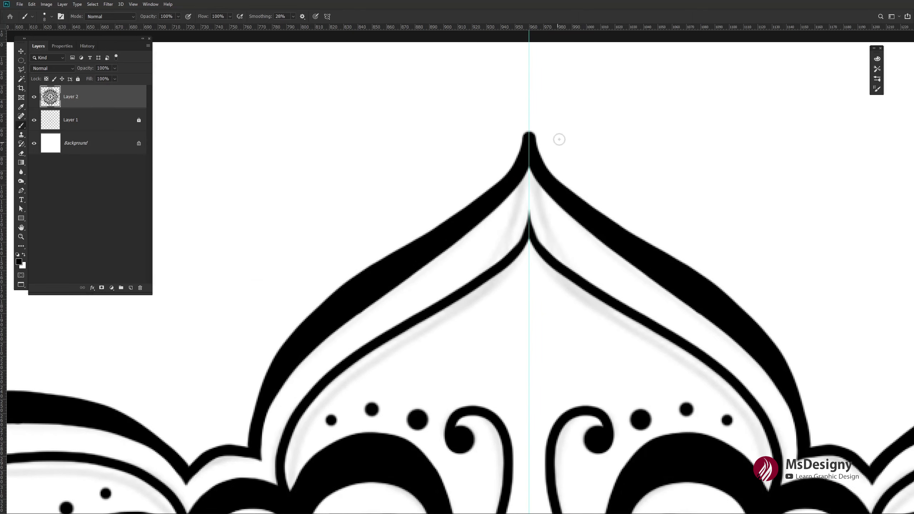
key("e")
left_click_drag(518, 137, 501, 166)
scroll(501, 166, "down", 2)
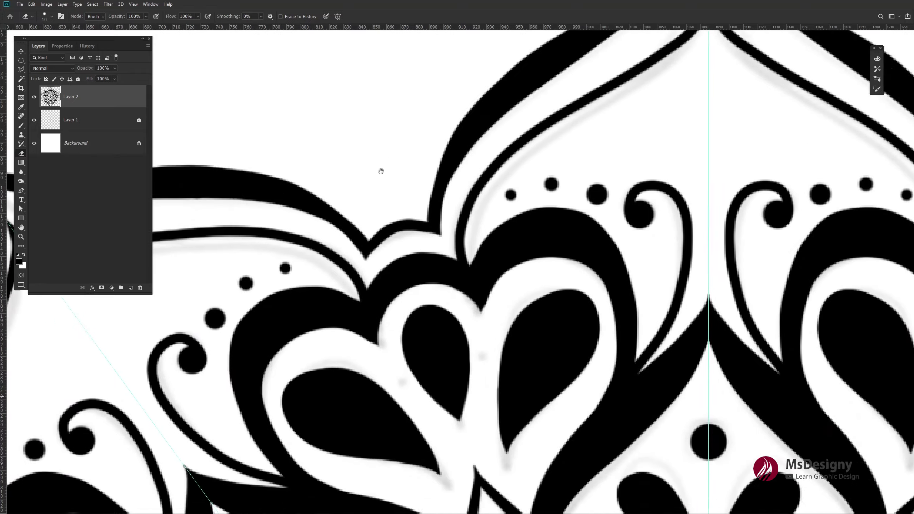
scroll(502, 166, "left", 7)
Fill the notch between the outer petals with short black strokes
key("b")
left_click_drag(497, 377, 432, 389)
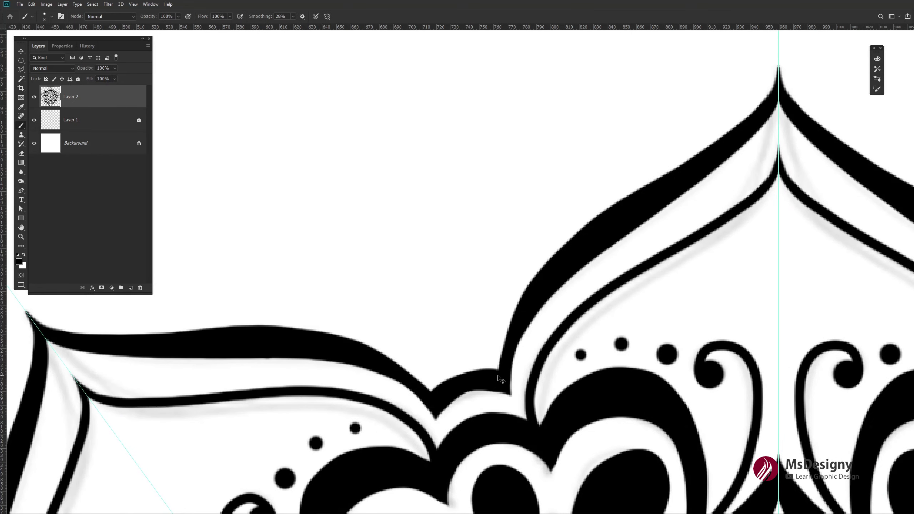
mouse_move(499, 379)
left_mouse_down()
mouse_move(453, 382)
mouse_move(480, 396)
left_mouse_up()
key("e")
scroll(453, 169, "down", 5)
Draw nested mirrored petal outlines near the centre and fill the lower central petal black
scroll(444, 375, "up", 3)
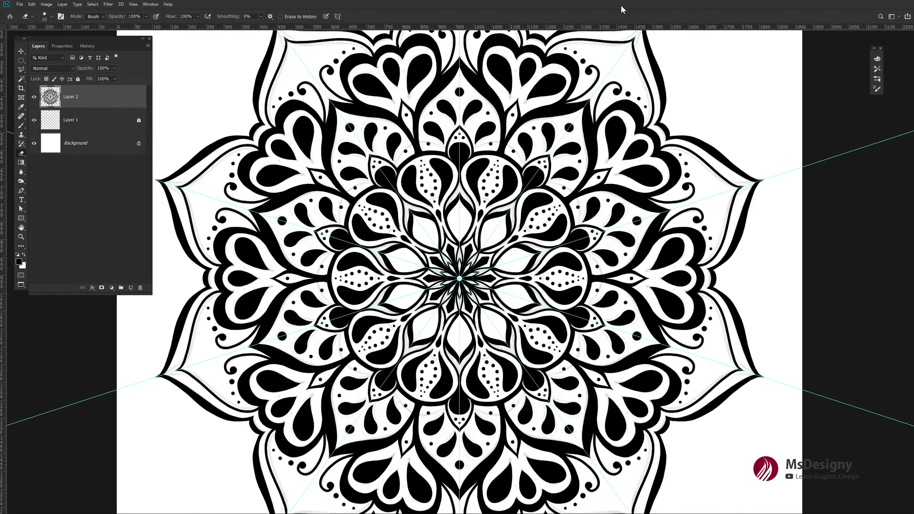
scroll(445, 375, "up", 5)
key("bracketleft")
key("bracketleft")
key("bracketleft")
key("b")
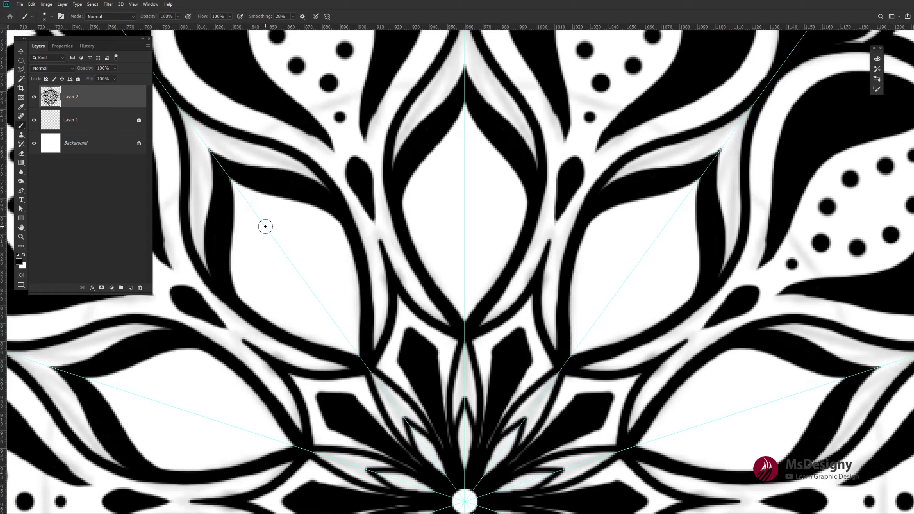
scroll(258, 240, "down", 3)
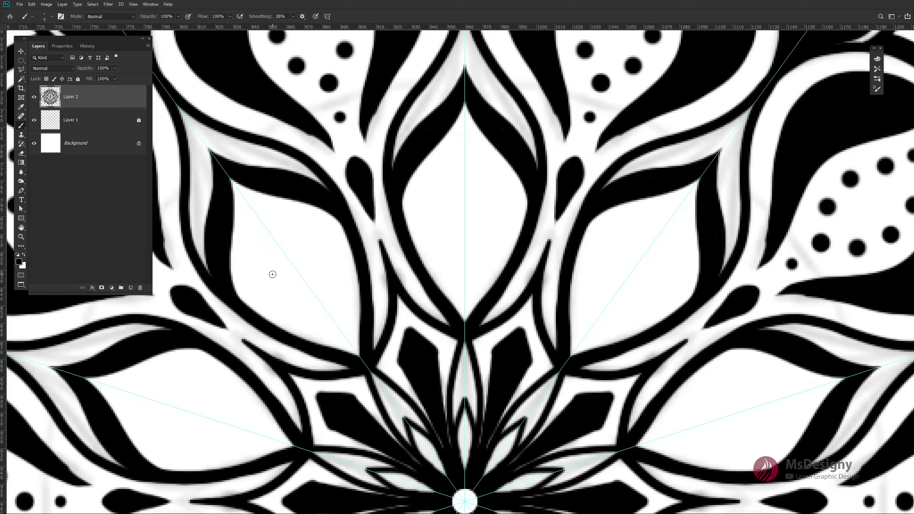
scroll(270, 271, "up", 3)
scroll(590, 59, "down", 3)
scroll(330, 321, "up", 2)
scroll(331, 320, "up", 1)
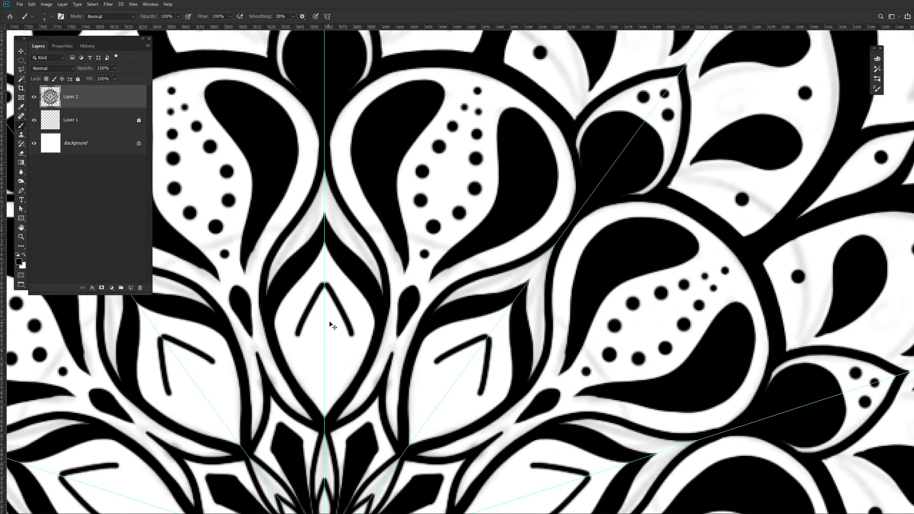
left_click_drag(328, 292, 325, 412)
mouse_move(323, 337)
left_mouse_down()
mouse_move(324, 414)
mouse_move(335, 381)
mouse_move(326, 357)
left_mouse_up()
mouse_move(326, 285)
left_mouse_down()
mouse_move(355, 378)
mouse_move(327, 315)
mouse_move(325, 351)
left_mouse_up()
key("e")
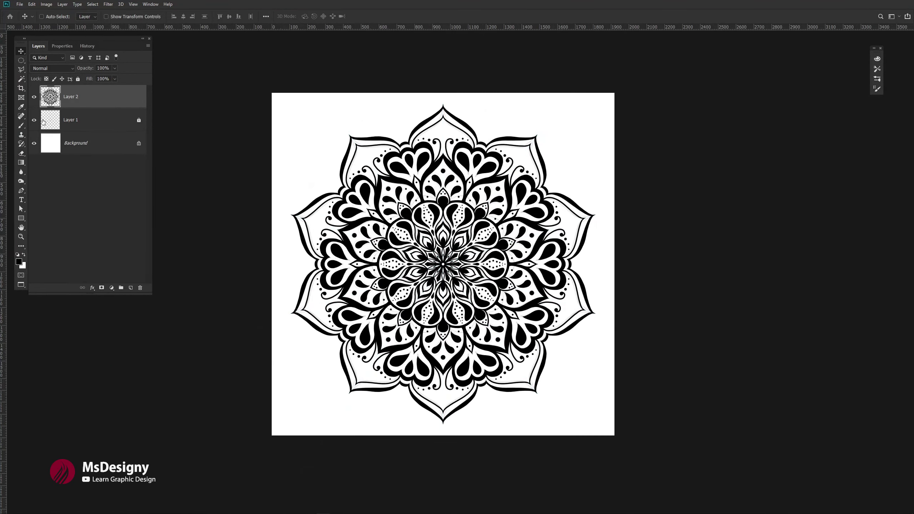
Hide the Layer 1 sketch, duplicate the inked Layer 2 with Ctrl+J, and select Layer 2
left_click(34, 120)
key("ctrl+j")
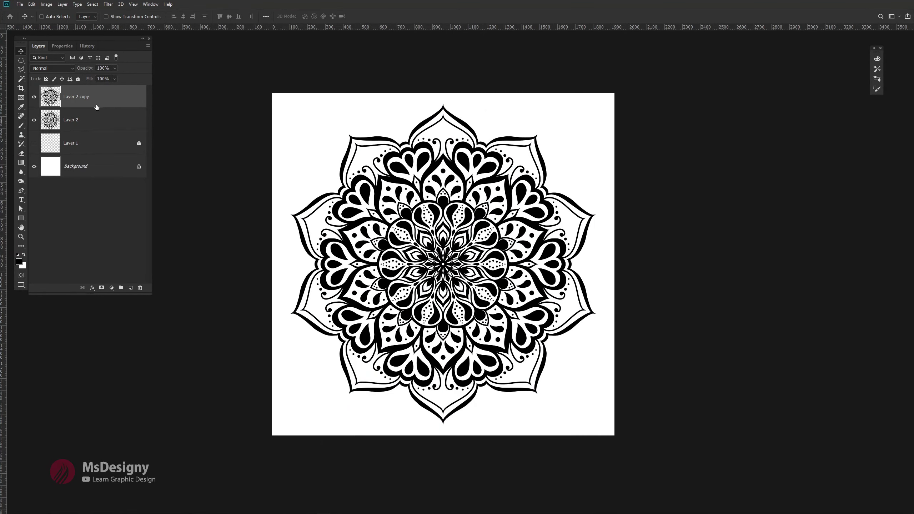
left_click(94, 128)
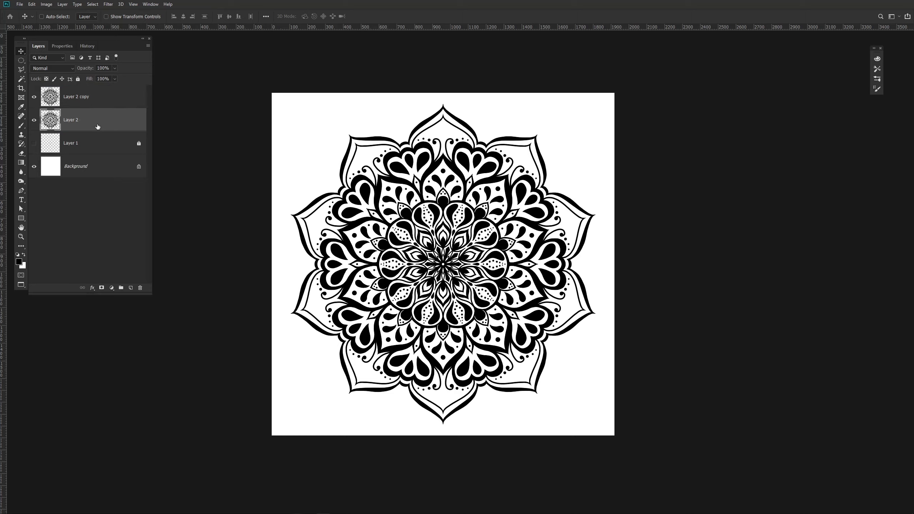